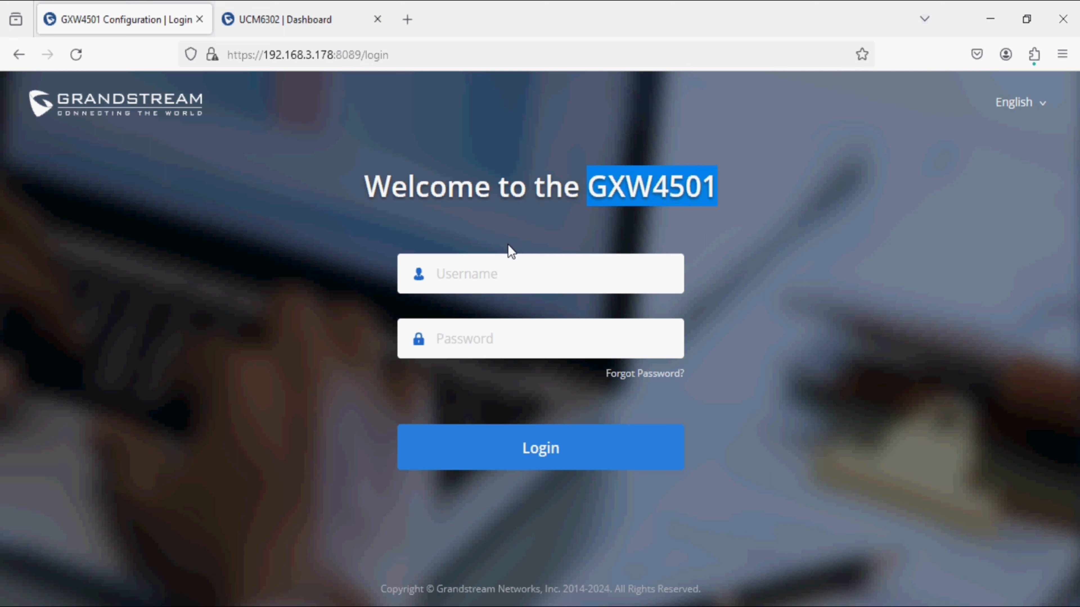
Step: Log in as admin with the account password and decline the browser's password-saving offer
{"action": "left_click", "coordinate": [480, 275]}
{"action": "type", "text": "admin"}
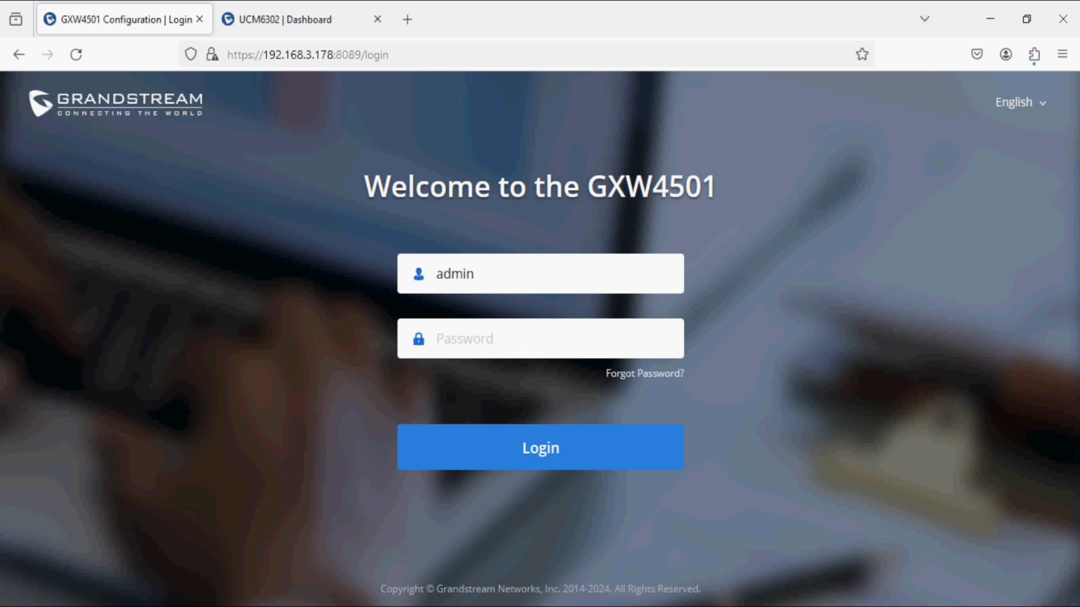
{"action": "key", "text": "Tab"}
{"action": "type", "text": "•"}
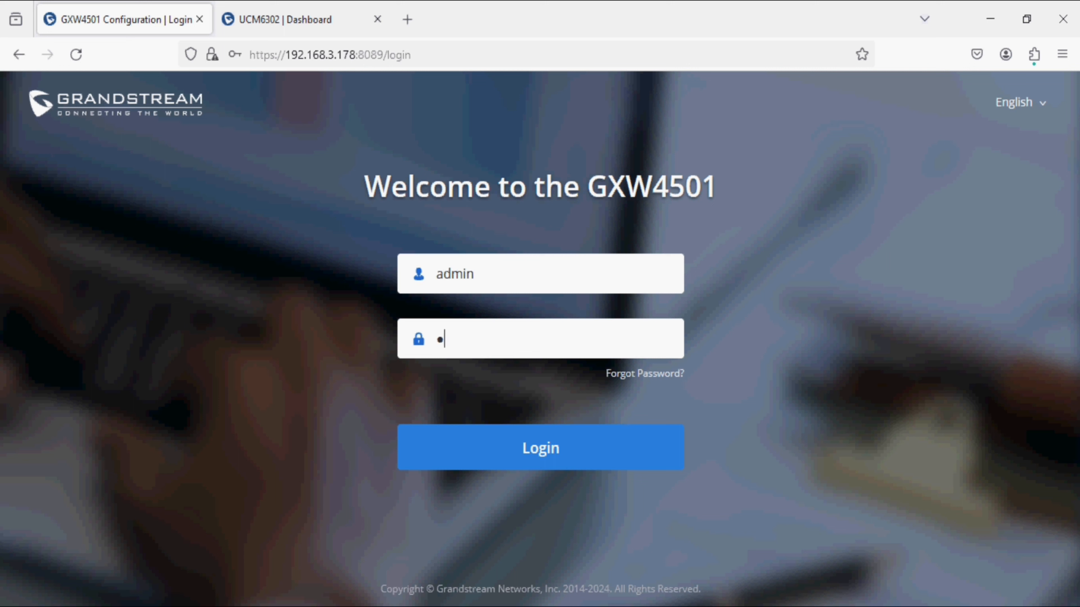
{"action": "type", "text": "••••"}
{"action": "key", "text": "Return"}
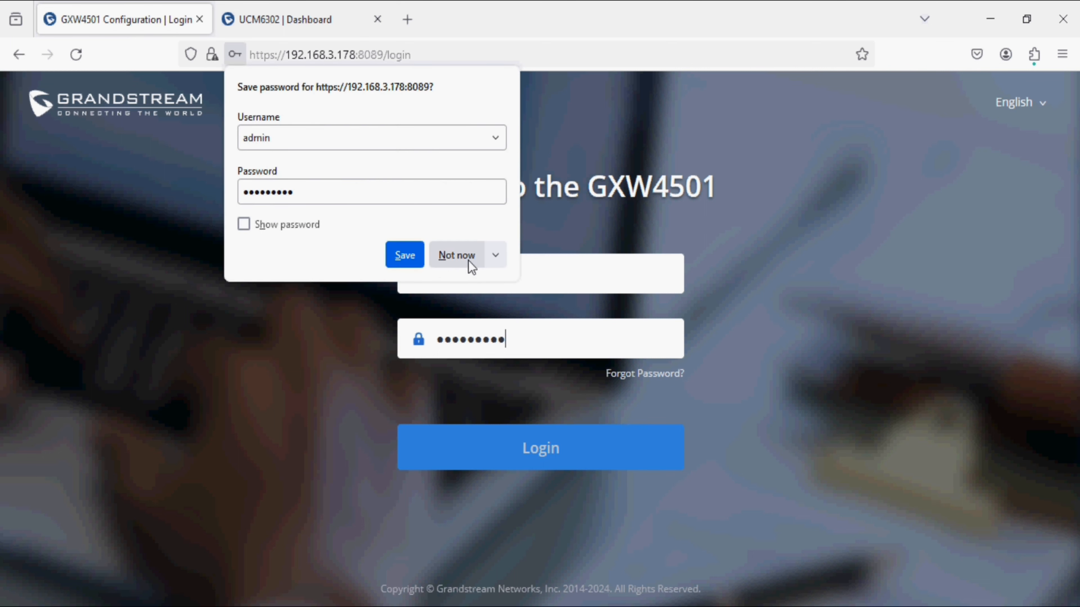
{"action": "left_click", "coordinate": [466, 256]}
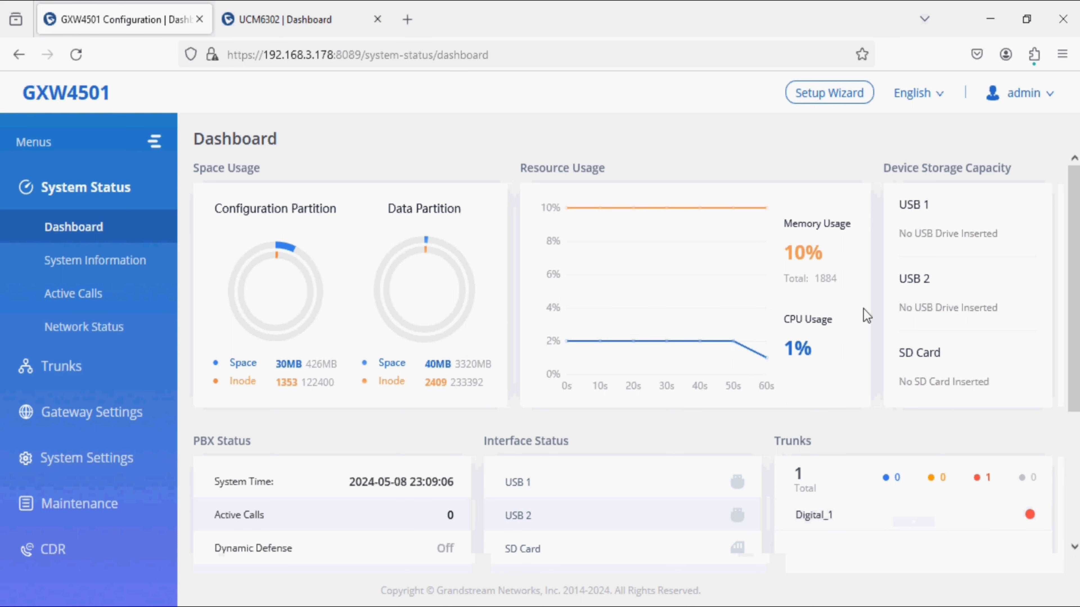
Step: Check Active Calls and the Digital Trunks, then bring up the empty VoIP Trunks list
{"action": "scroll", "coordinate": [742, 383], "scroll_direction": "down", "scroll_amount": 4}
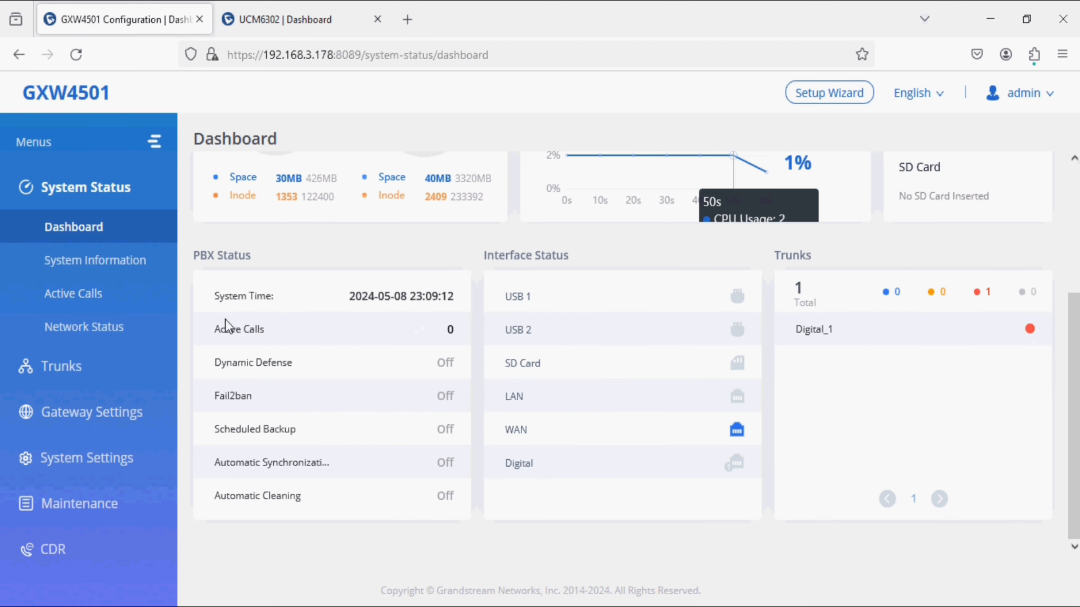
{"action": "left_click", "coordinate": [102, 300]}
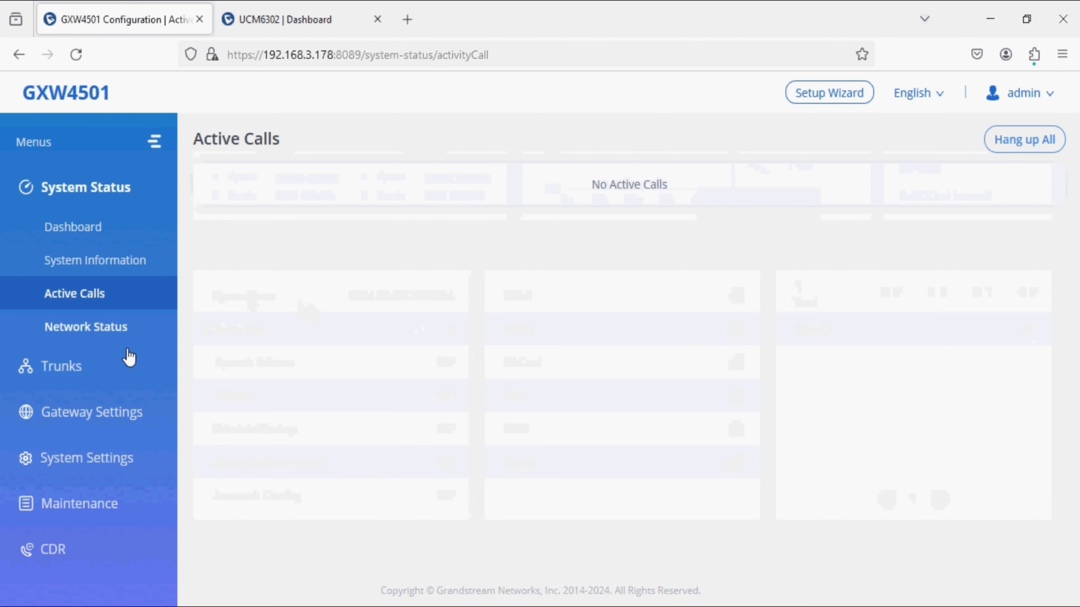
{"action": "left_click", "coordinate": [88, 372]}
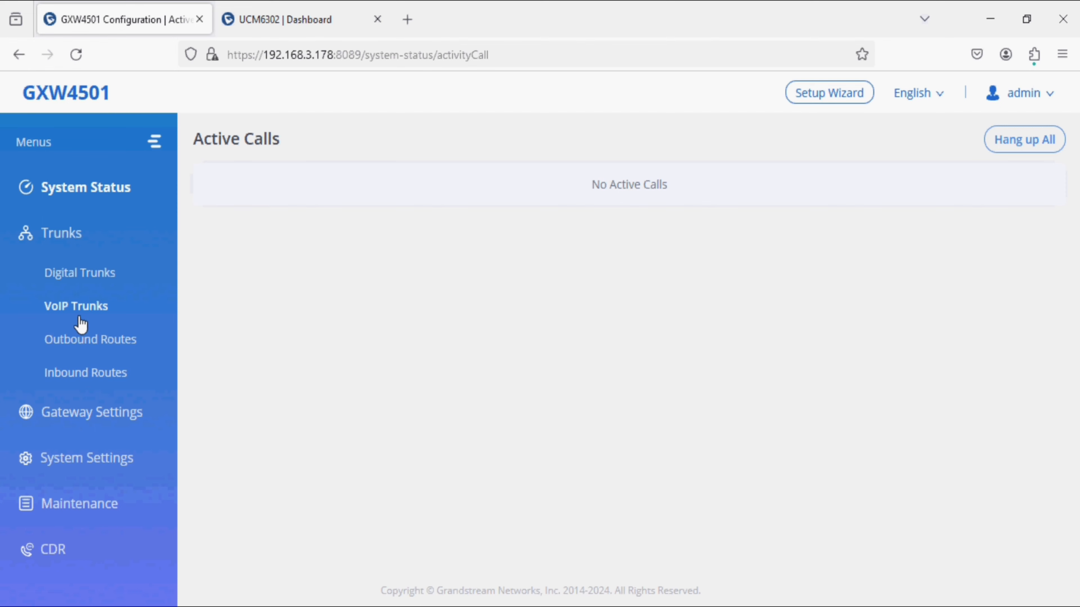
{"action": "left_click", "coordinate": [73, 283]}
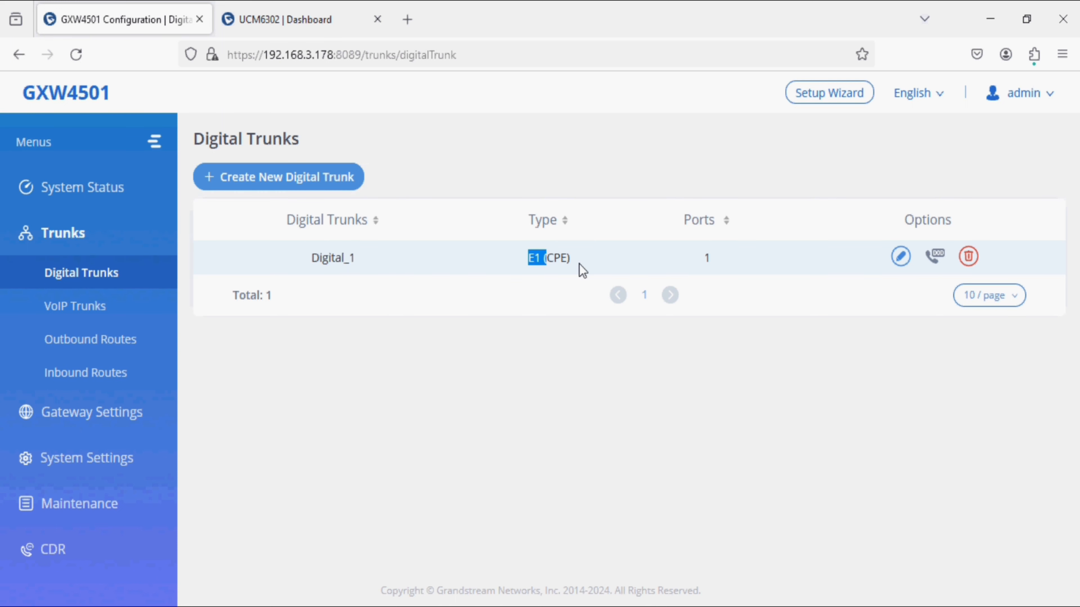
{"action": "left_click", "coordinate": [104, 314]}
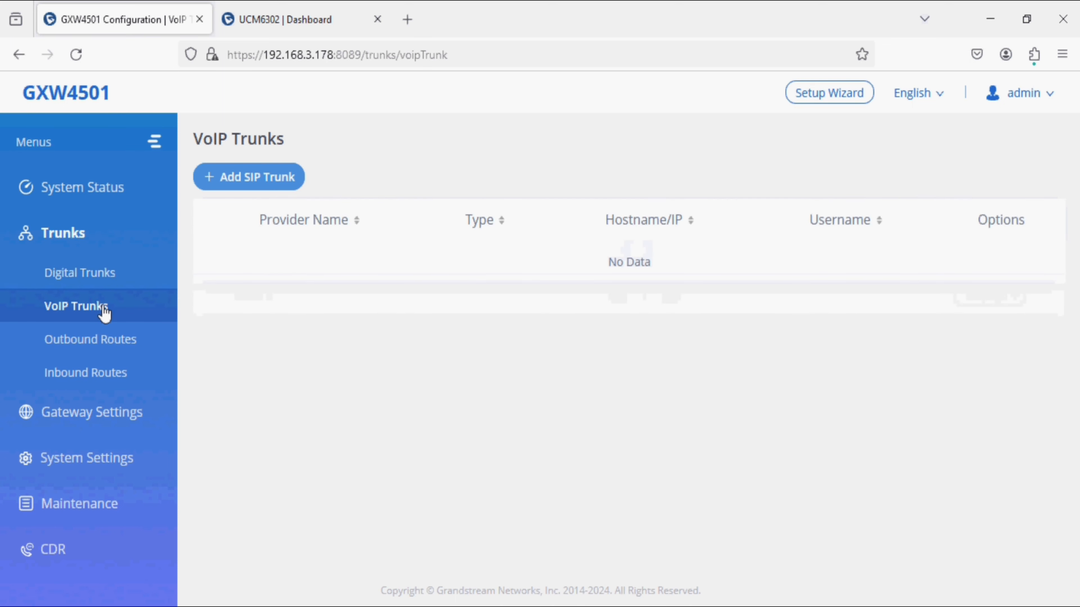
Step: Start a new Peer SIP Trunk named UCM6302 and begin entering its 192.168.1.x host
{"action": "left_click", "coordinate": [258, 183]}
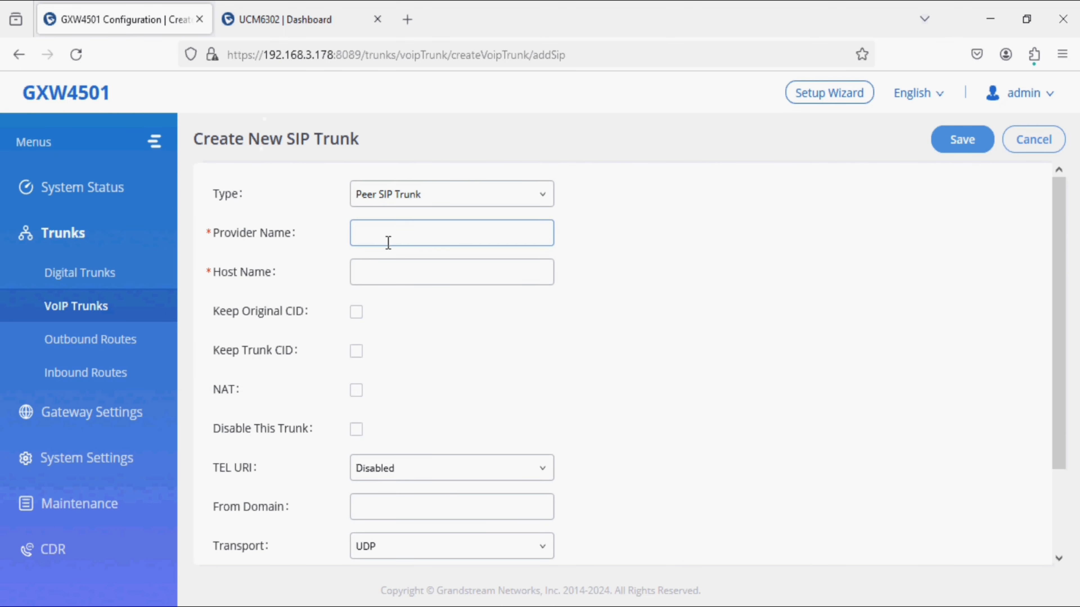
{"action": "left_click", "coordinate": [387, 195]}
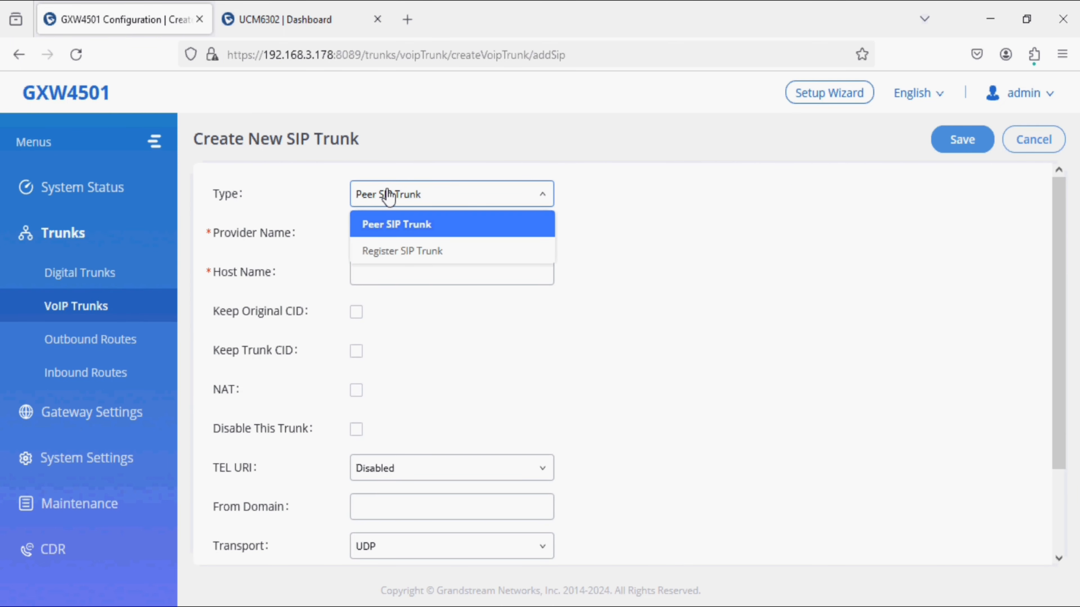
{"action": "left_click", "coordinate": [399, 225]}
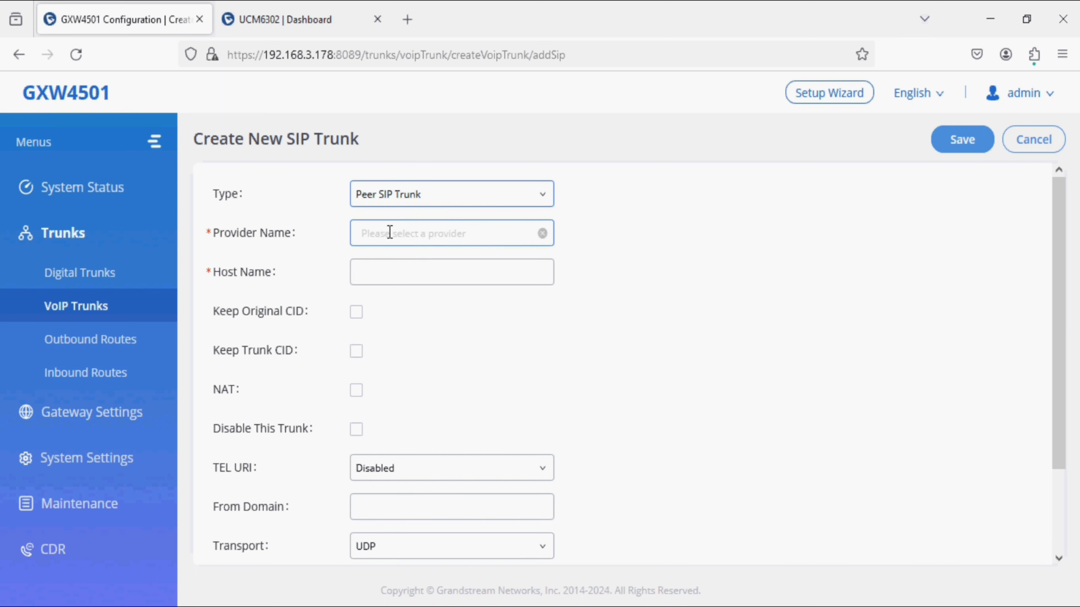
{"action": "left_click", "coordinate": [389, 232]}
{"action": "type", "text": "UCM6302"}
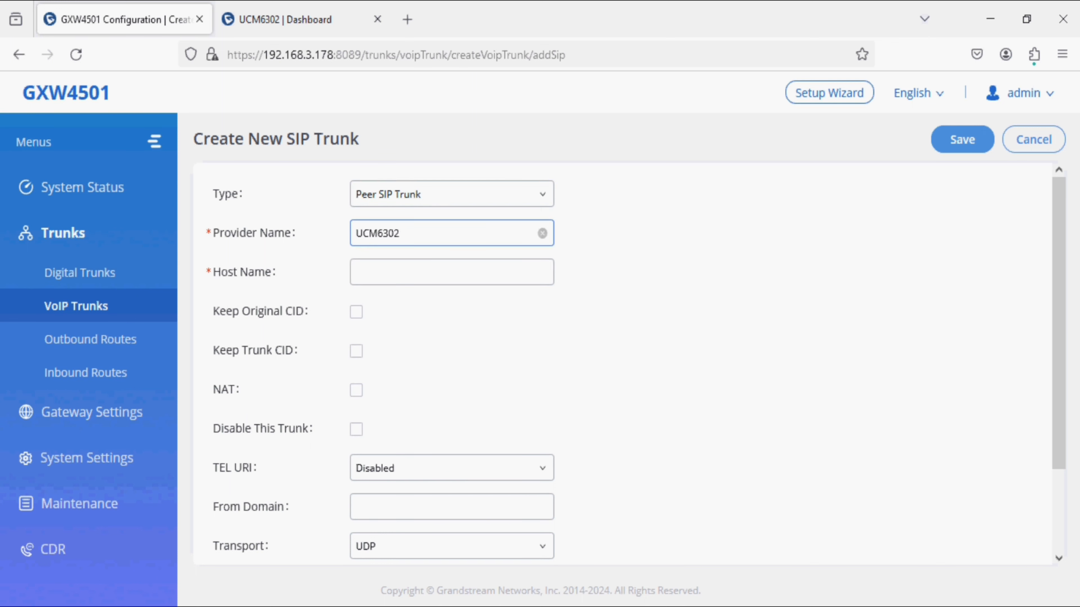
{"action": "left_click", "coordinate": [398, 271]}
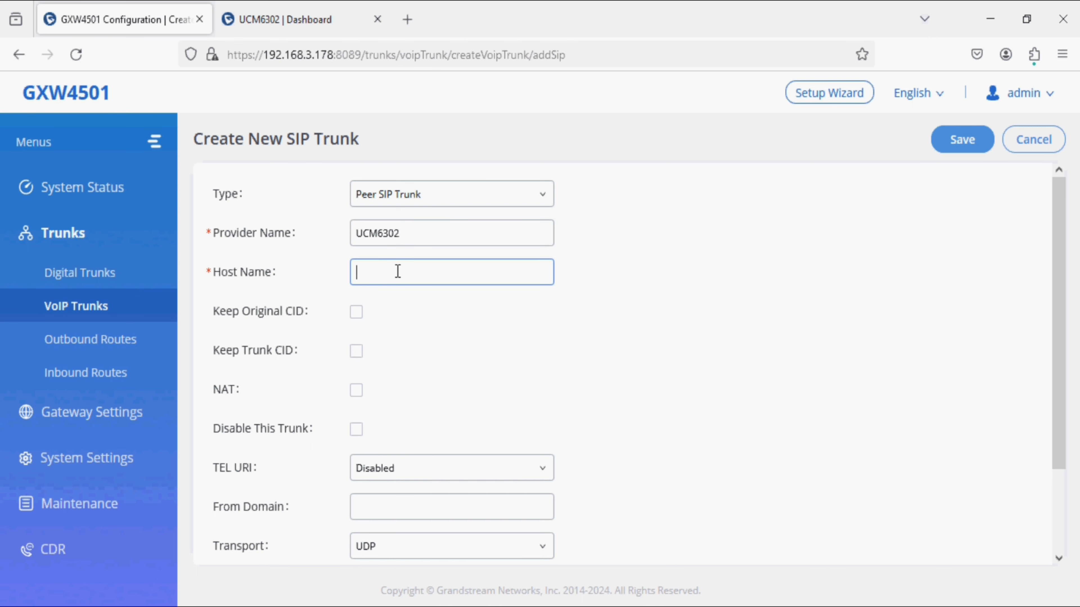
{"action": "type", "text": "192.1"}
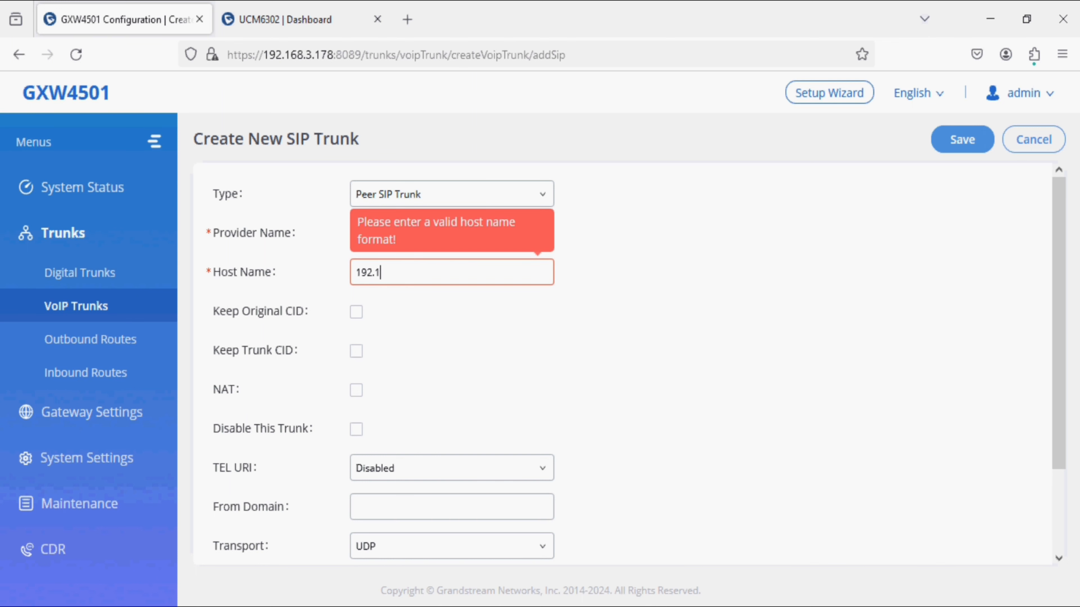
{"action": "type", "text": "68.1.253"}
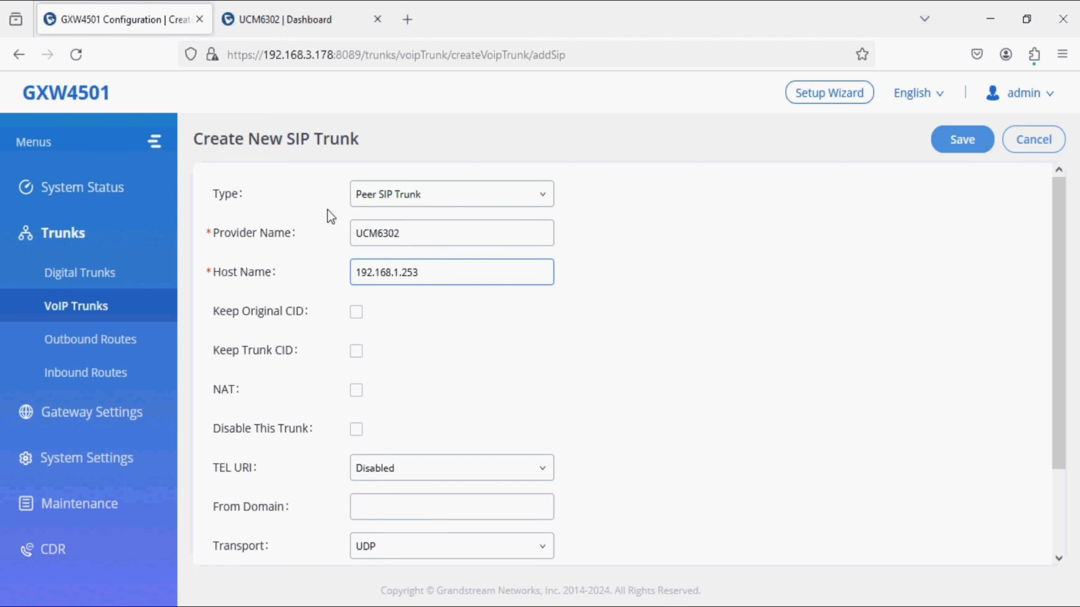
Step: Confirm the UCM6302's IP in the other tab, complete host 192.168.1.253, and save the trunk
{"action": "left_click", "coordinate": [284, 8]}
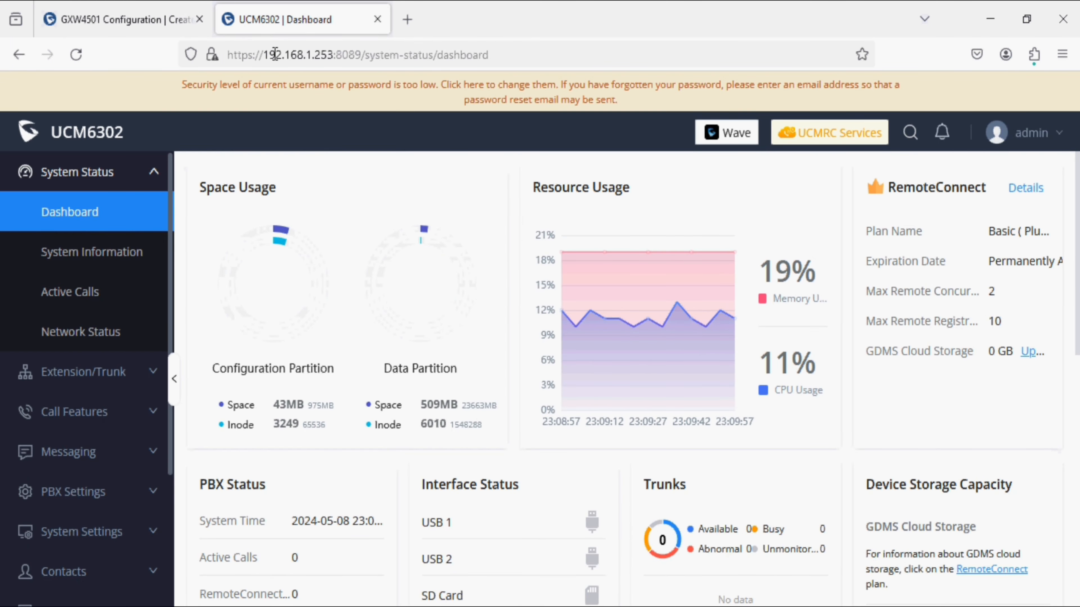
{"action": "left_click_drag", "start_coordinate": [275, 55], "coordinate": [341, 59]}
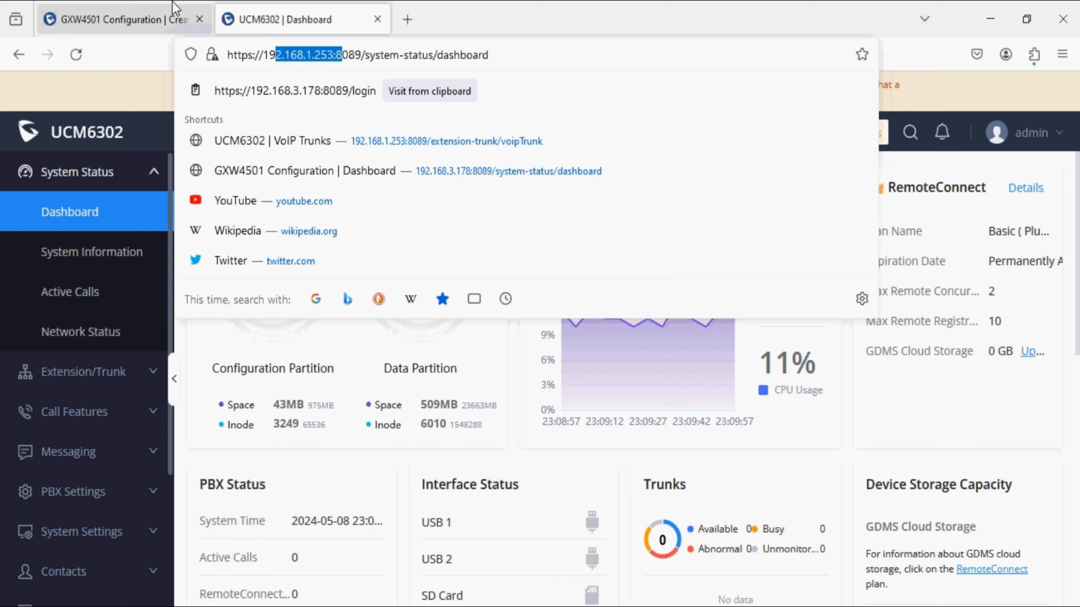
{"action": "left_click", "coordinate": [154, 19]}
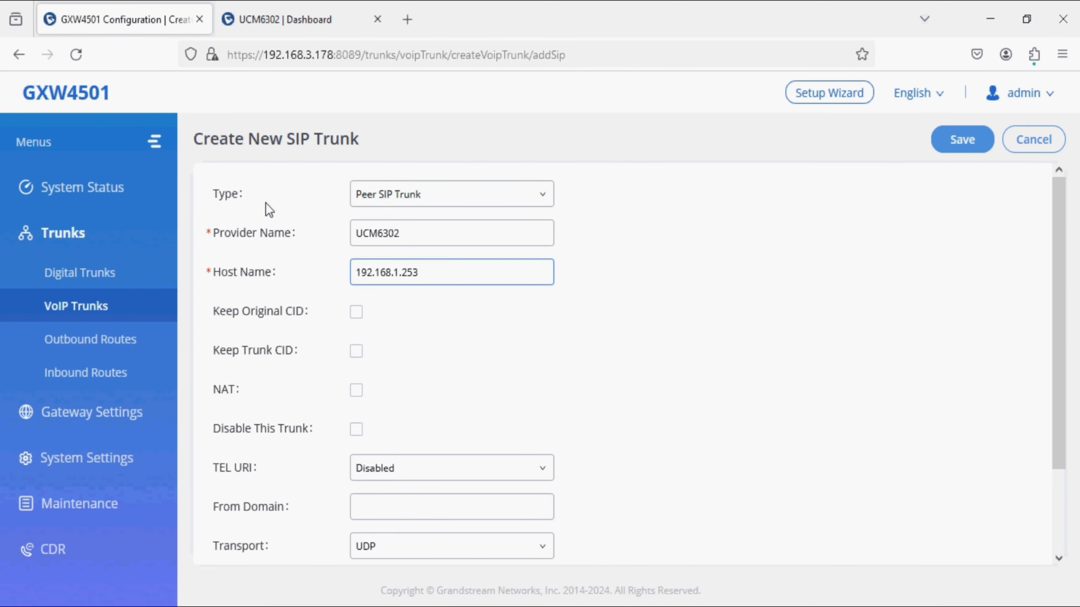
{"action": "left_click", "coordinate": [433, 366]}
{"action": "scroll", "coordinate": [434, 366], "scroll_direction": "down", "scroll_amount": 3}
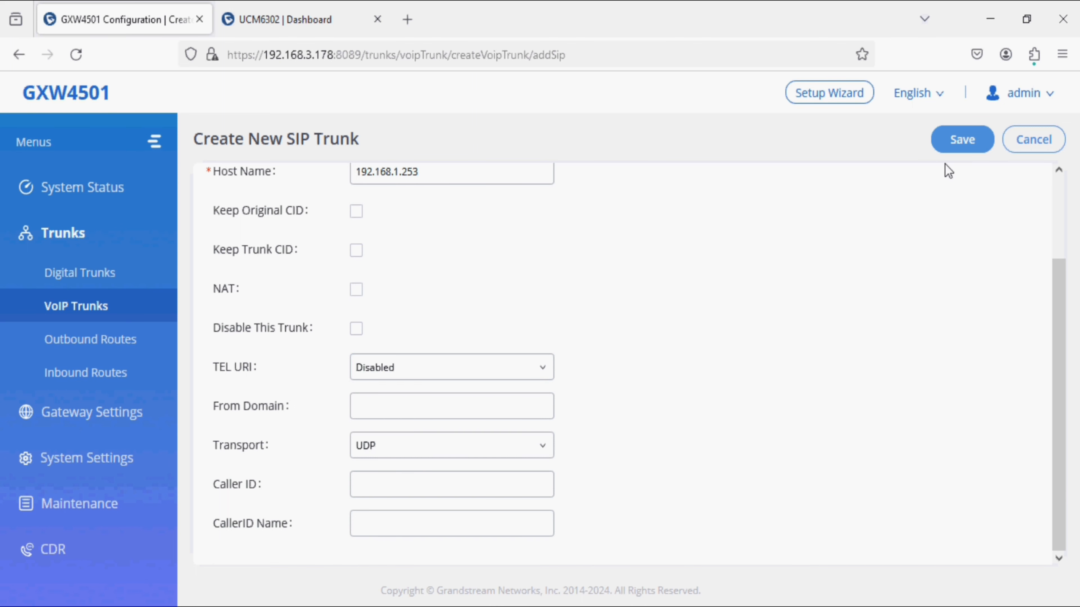
{"action": "left_click", "coordinate": [960, 140]}
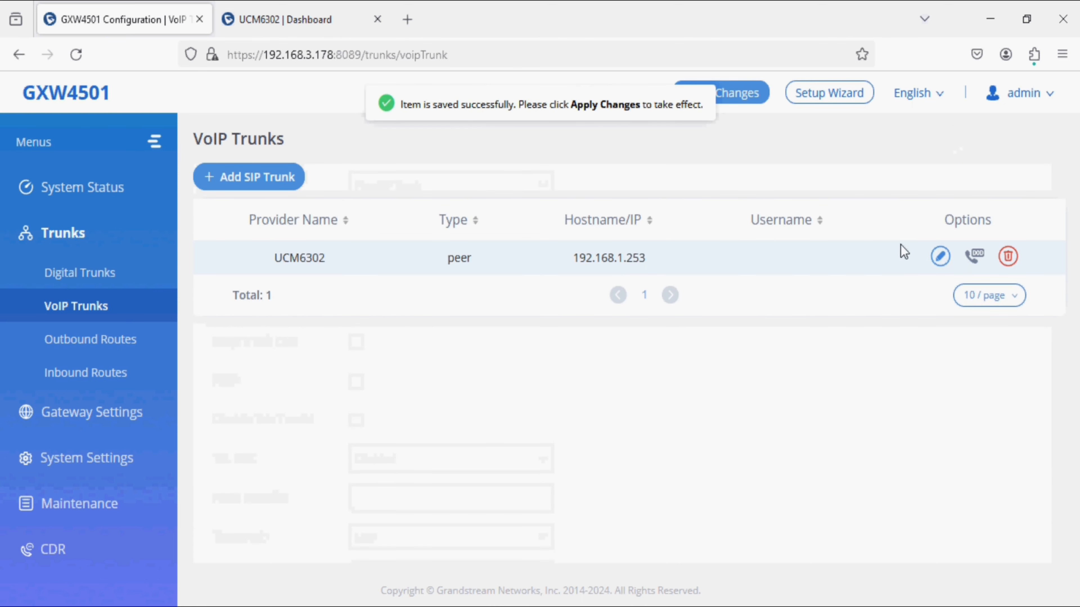
Step: Enable heartbeat detection (frequency 60) in the UCM6302 trunk's advanced settings
{"action": "left_click", "coordinate": [940, 256]}
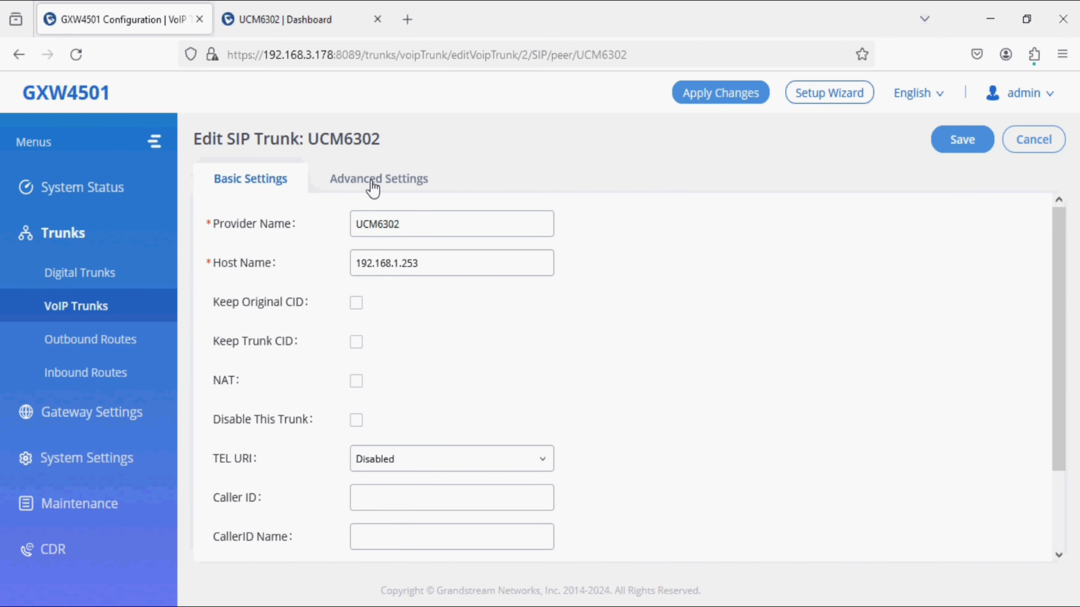
{"action": "left_click", "coordinate": [373, 184]}
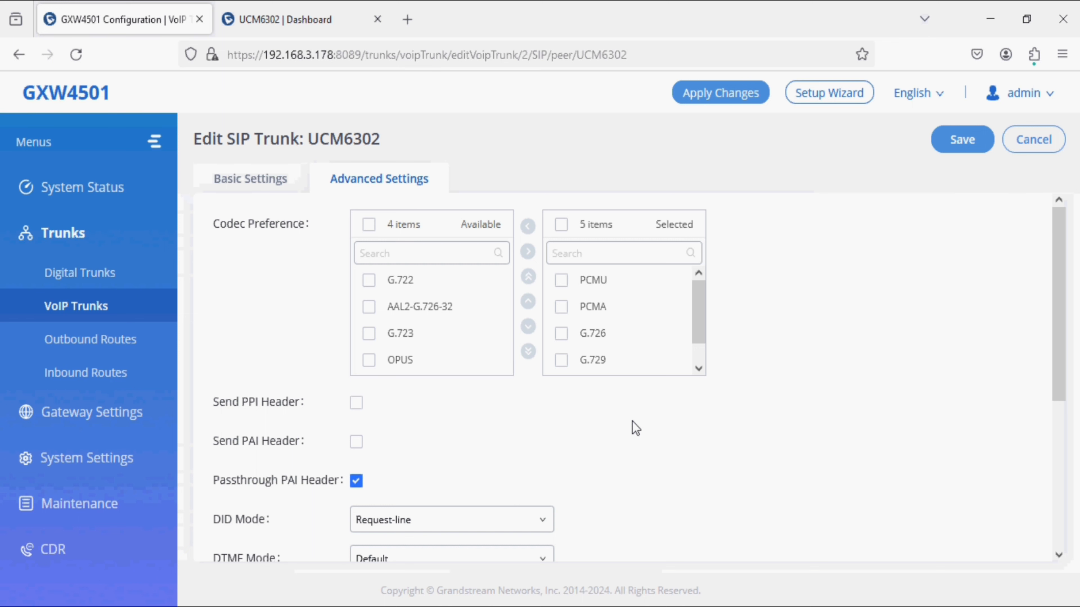
{"action": "scroll", "coordinate": [632, 421], "scroll_direction": "down", "scroll_amount": 4}
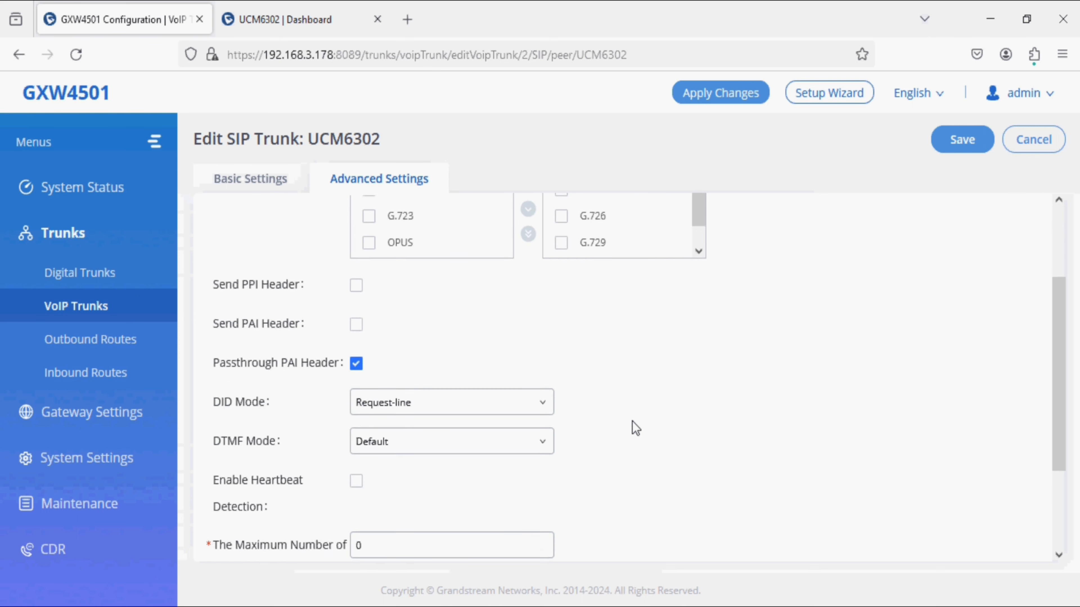
{"action": "mouse_move", "coordinate": [235, 429]}
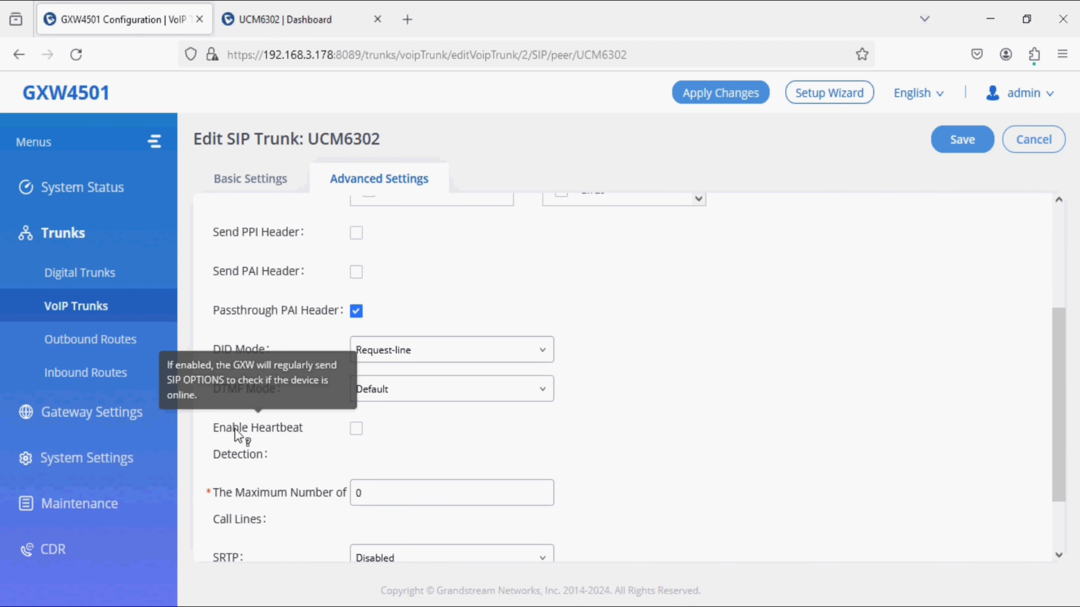
{"action": "left_click_drag", "start_coordinate": [232, 428], "coordinate": [298, 433]}
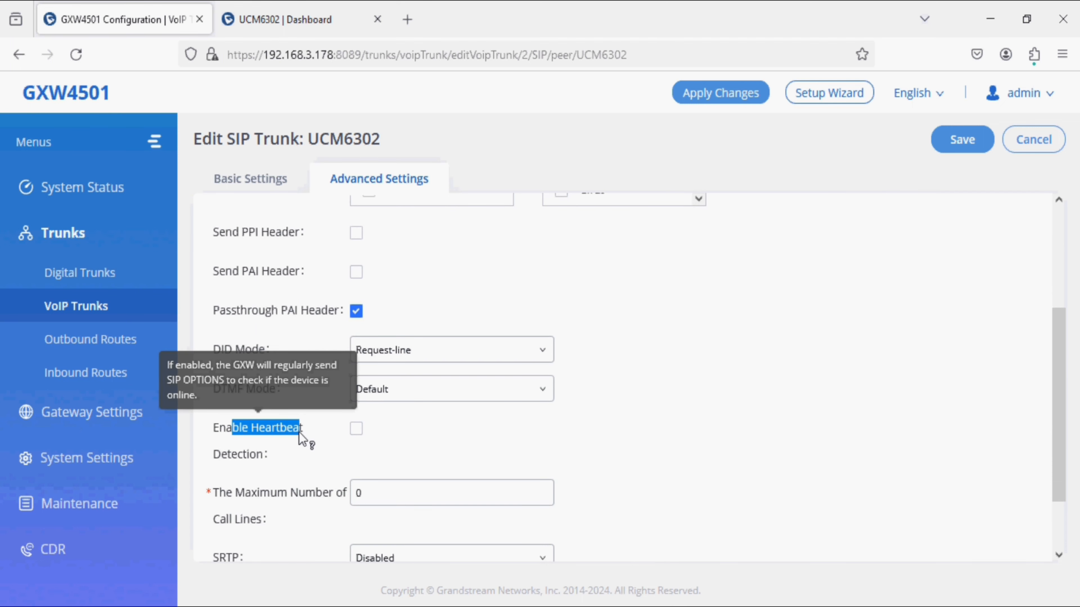
{"action": "left_click", "coordinate": [357, 429]}
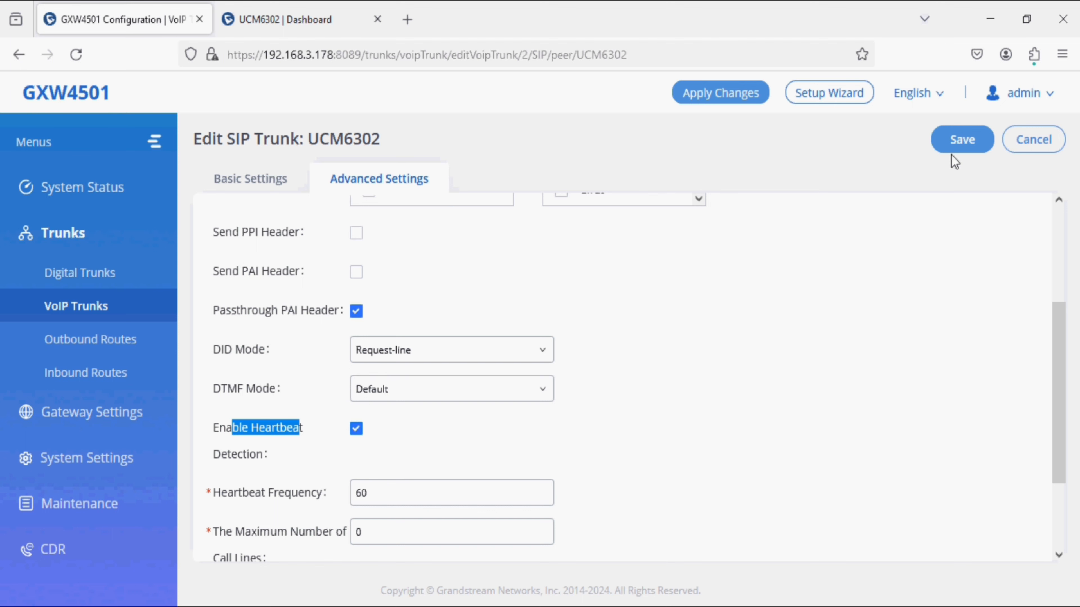
Step: Save the trunk, apply the changes on the GXW4501, and move to the UCM6302 interface
{"action": "left_click", "coordinate": [958, 141]}
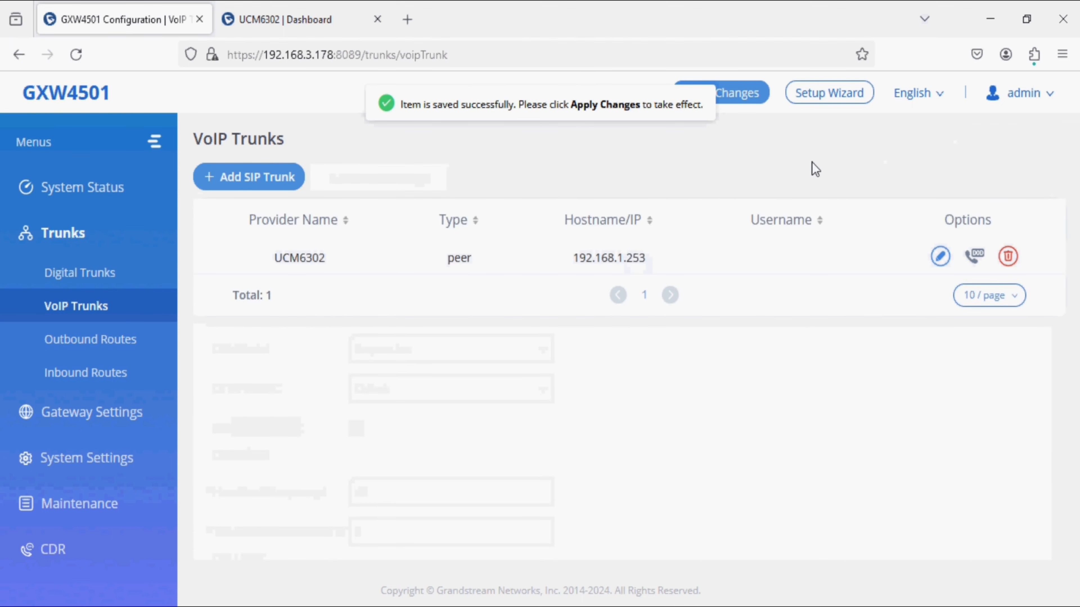
{"action": "left_click", "coordinate": [734, 102]}
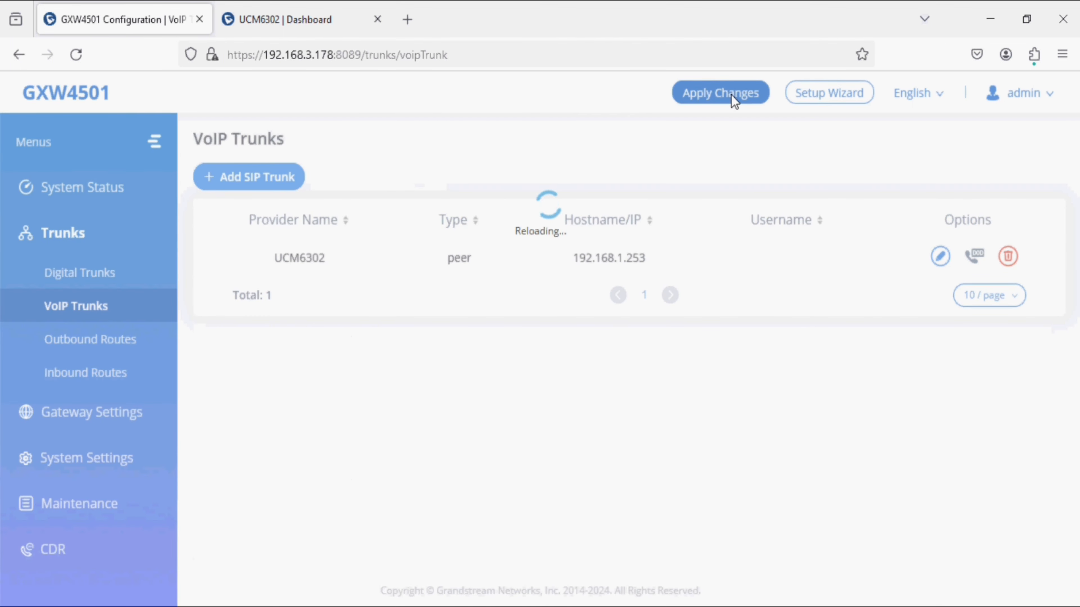
{"action": "left_click", "coordinate": [317, 21]}
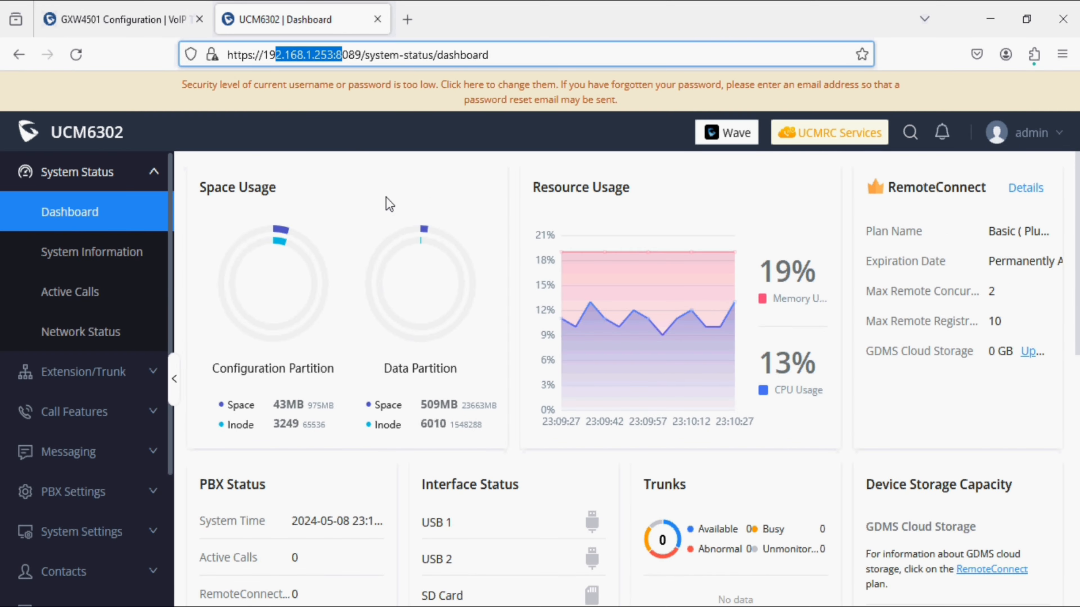
Step: On the UCM6302, start a Peer SIP Trunk named GXW4501 with a 192.168 host
{"action": "left_click", "coordinate": [125, 373]}
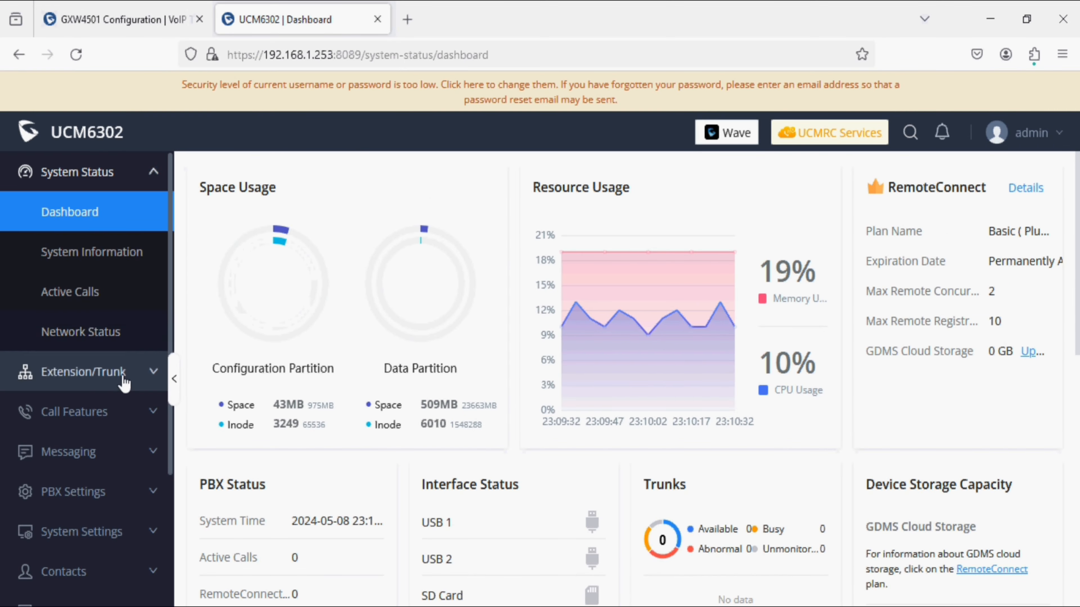
{"action": "left_click", "coordinate": [70, 375]}
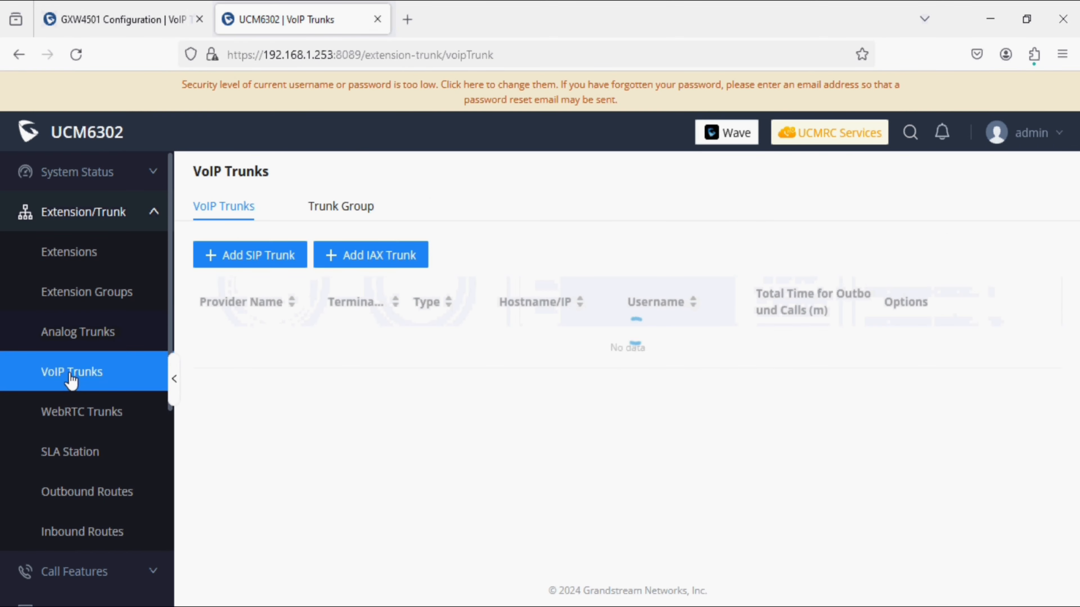
{"action": "left_click", "coordinate": [267, 263]}
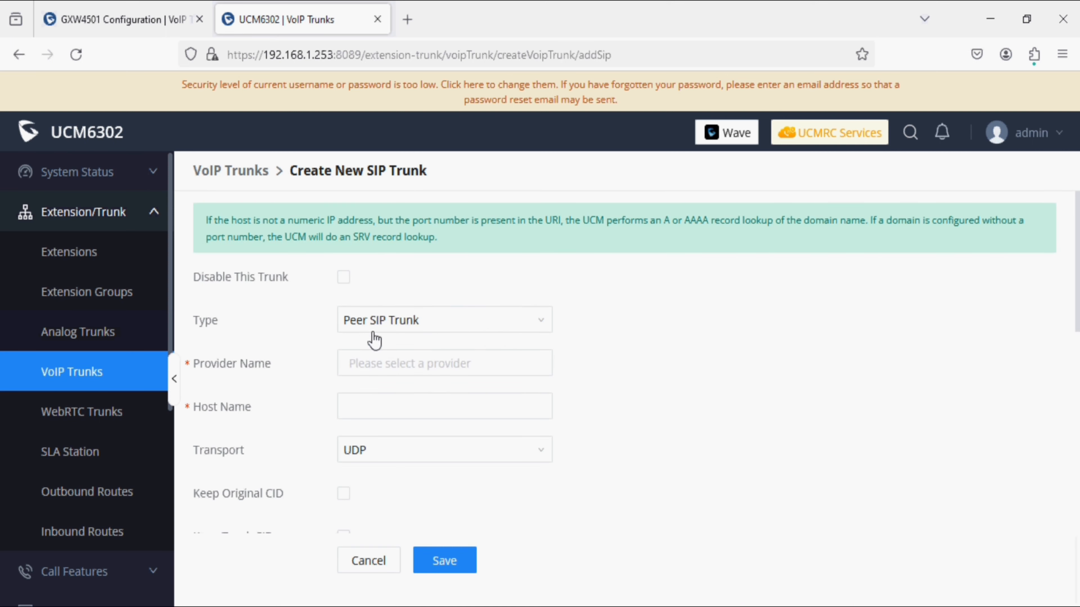
{"action": "left_click", "coordinate": [379, 319]}
{"action": "left_click", "coordinate": [425, 351]}
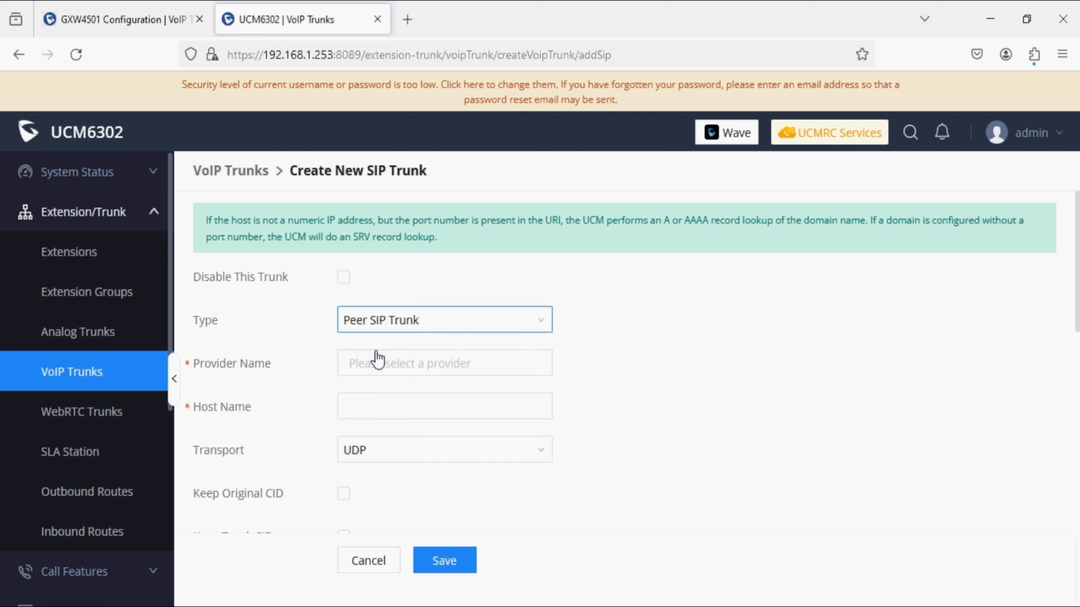
{"action": "left_click", "coordinate": [442, 363]}
{"action": "type", "text": "GXW4501"}
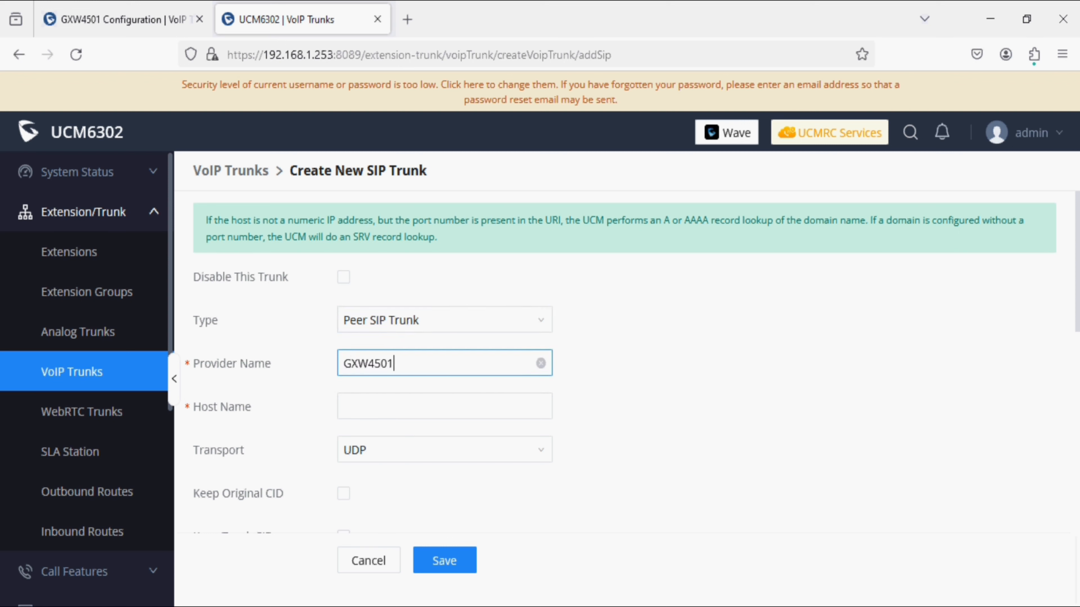
{"action": "key", "text": "Tab"}
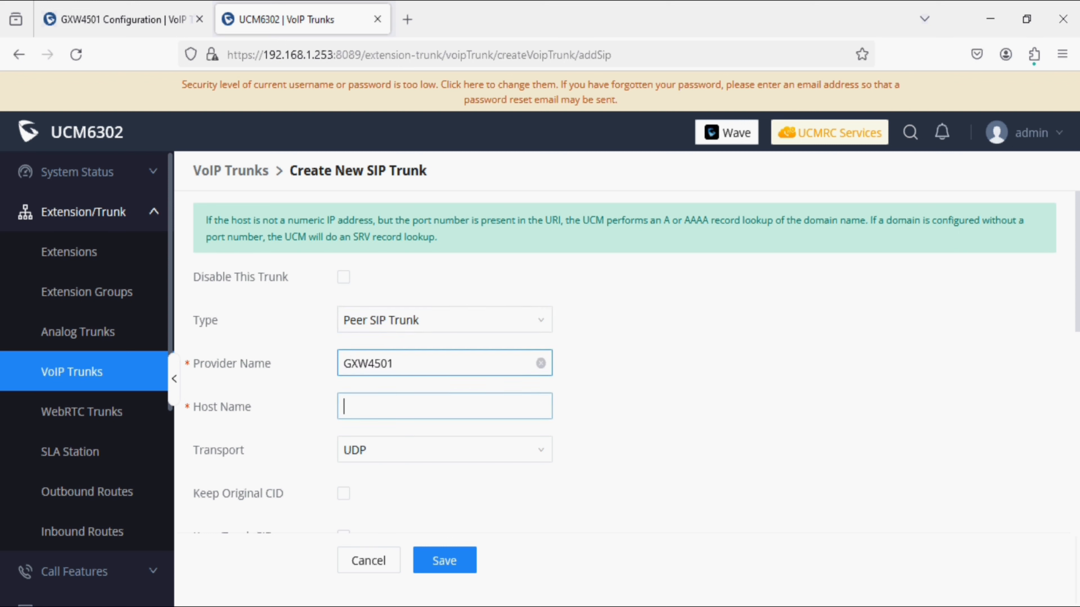
{"action": "type", "text": "192.168."}
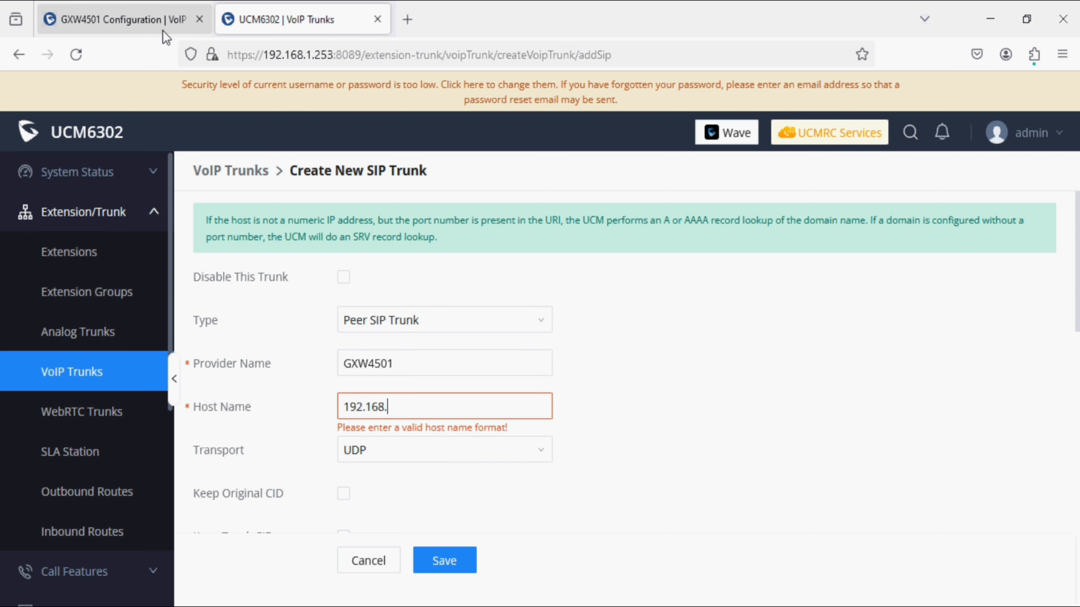
Step: Check the gateway's address, finish host 192.168.3.178, and save the GXW4501 trunk
{"action": "left_click", "coordinate": [151, 20]}
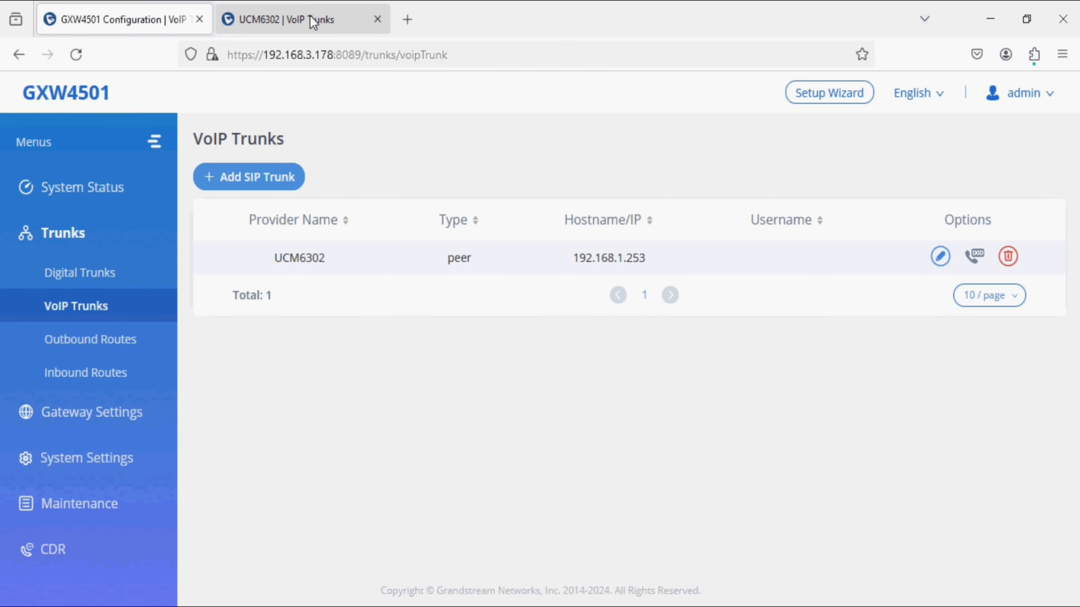
{"action": "left_click", "coordinate": [300, 20]}
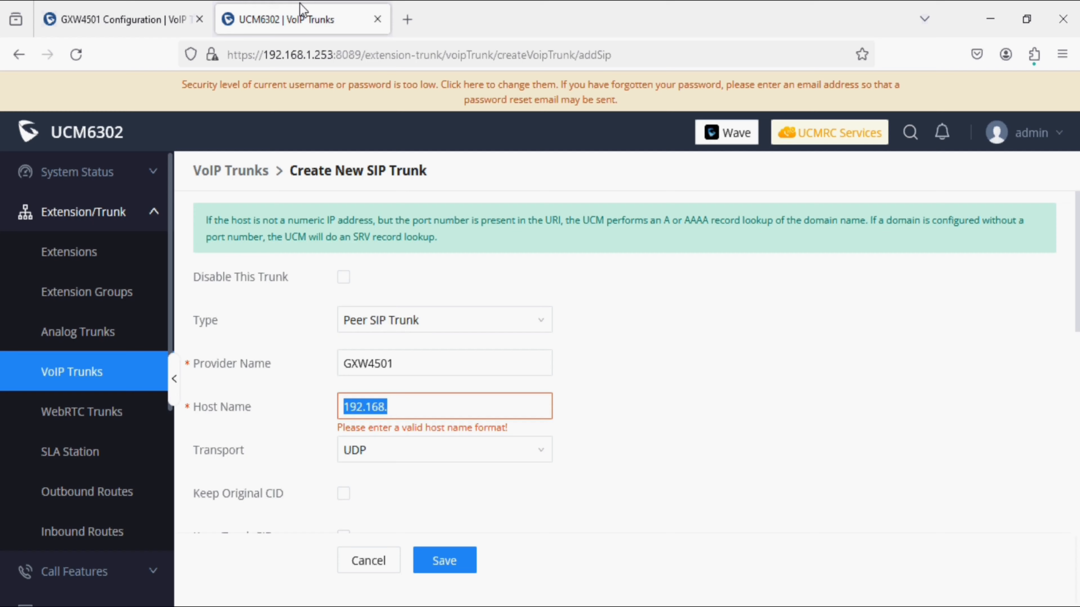
{"action": "left_click", "coordinate": [429, 414]}
{"action": "type", "text": "3.178"}
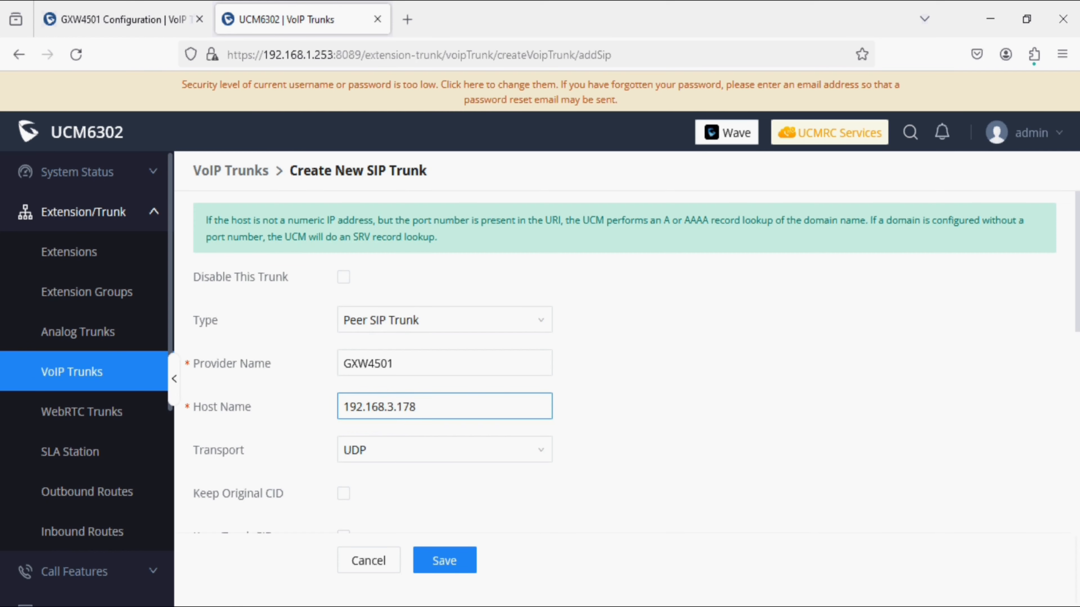
{"action": "left_click", "coordinate": [446, 562]}
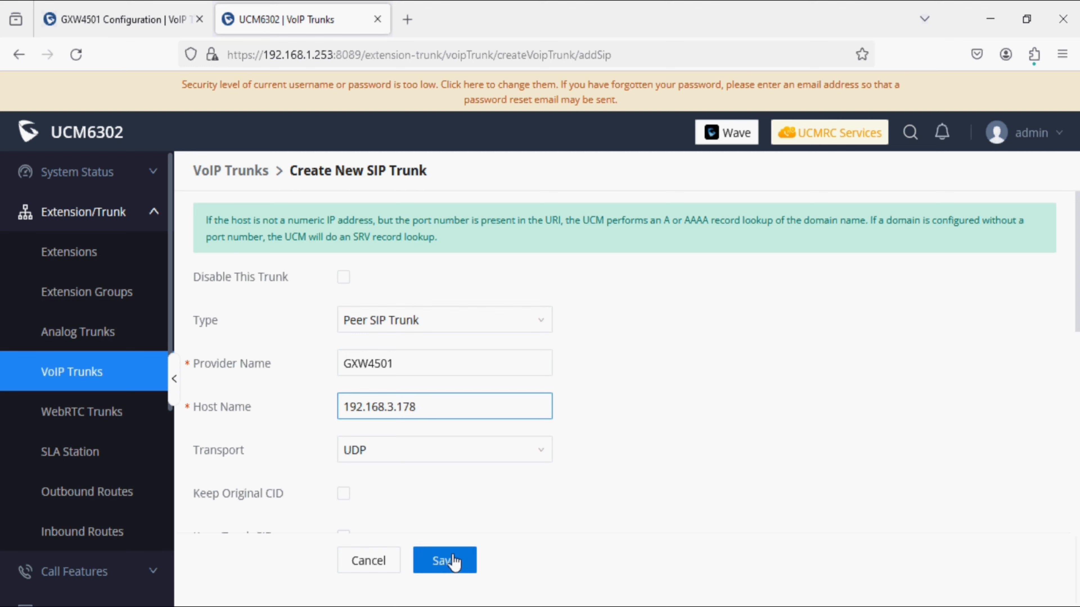
Step: Enable heartbeat detection on the GXW4501 trunk, save it, and apply the changes
{"action": "left_click", "coordinate": [897, 345]}
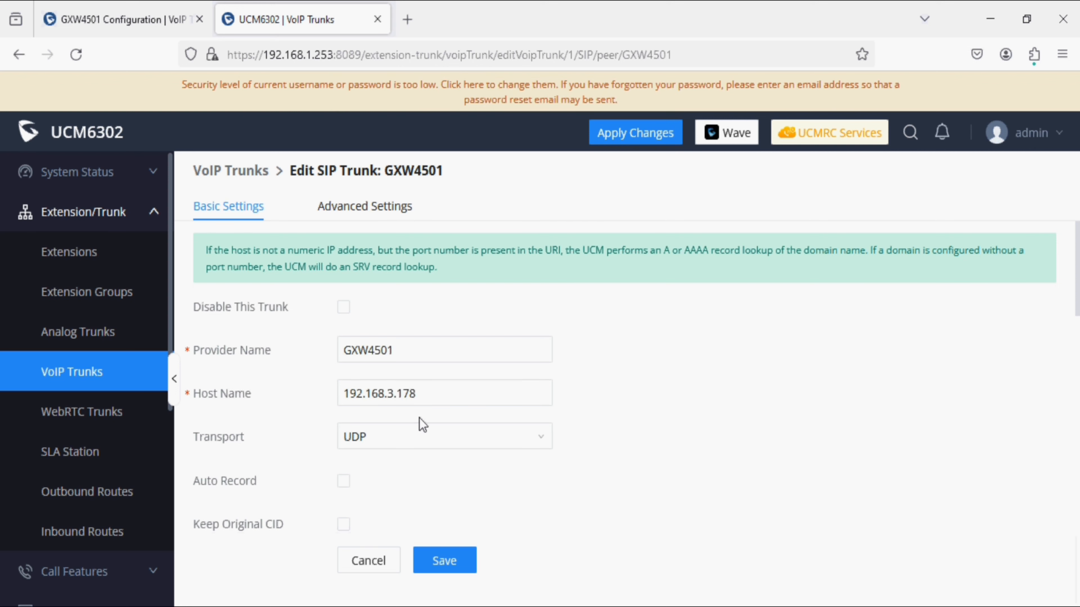
{"action": "left_click", "coordinate": [364, 213]}
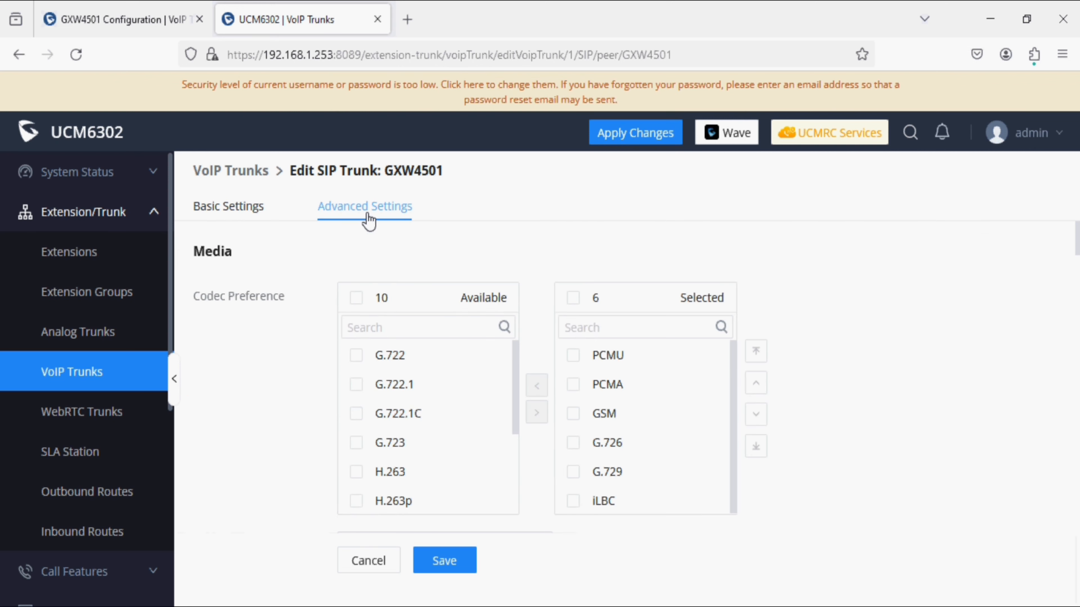
{"action": "scroll", "coordinate": [521, 450], "scroll_direction": "down", "scroll_amount": 5}
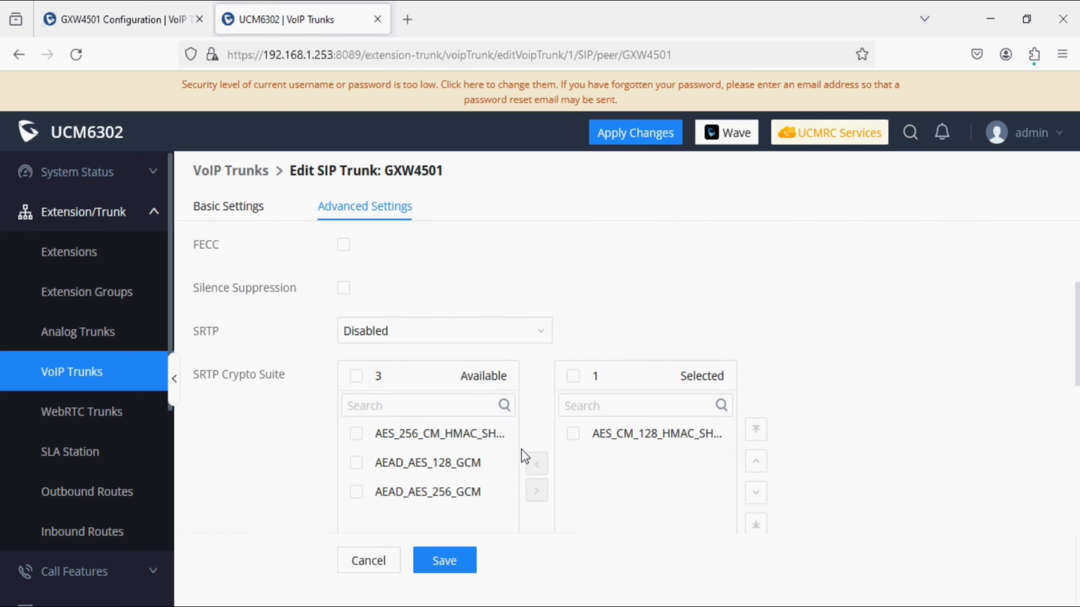
{"action": "scroll", "coordinate": [525, 457], "scroll_direction": "down", "scroll_amount": 12}
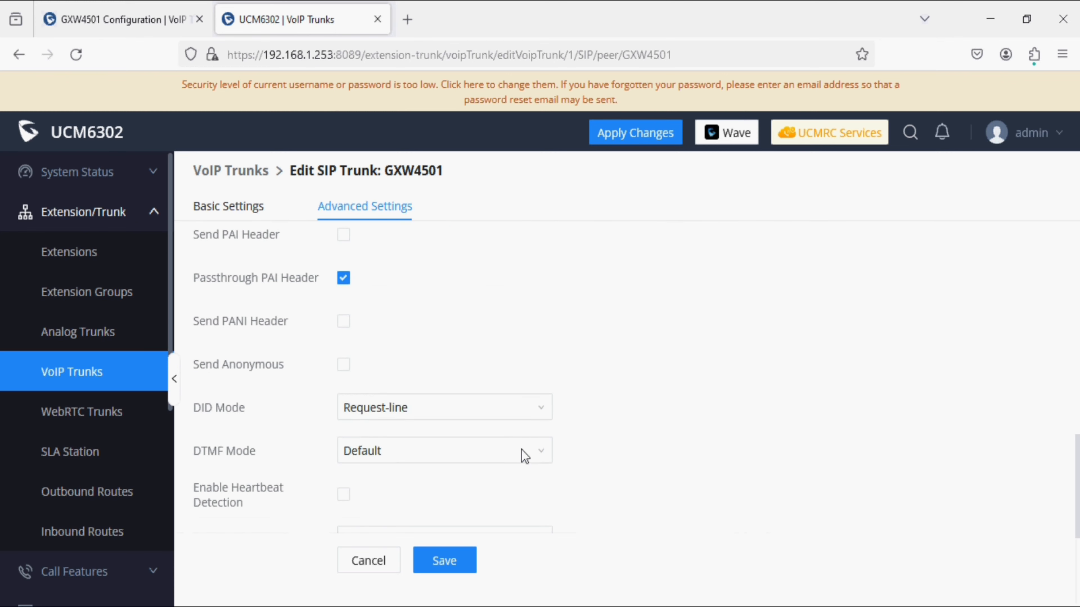
{"action": "scroll", "coordinate": [524, 458], "scroll_direction": "down", "scroll_amount": 2}
{"action": "left_click", "coordinate": [346, 349]}
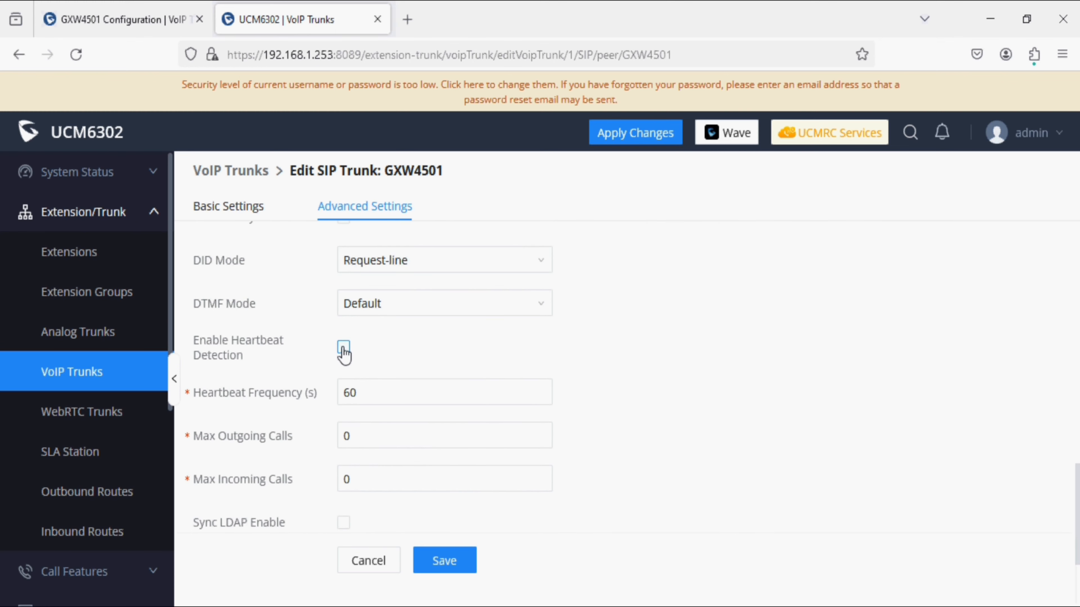
{"action": "left_click", "coordinate": [453, 561]}
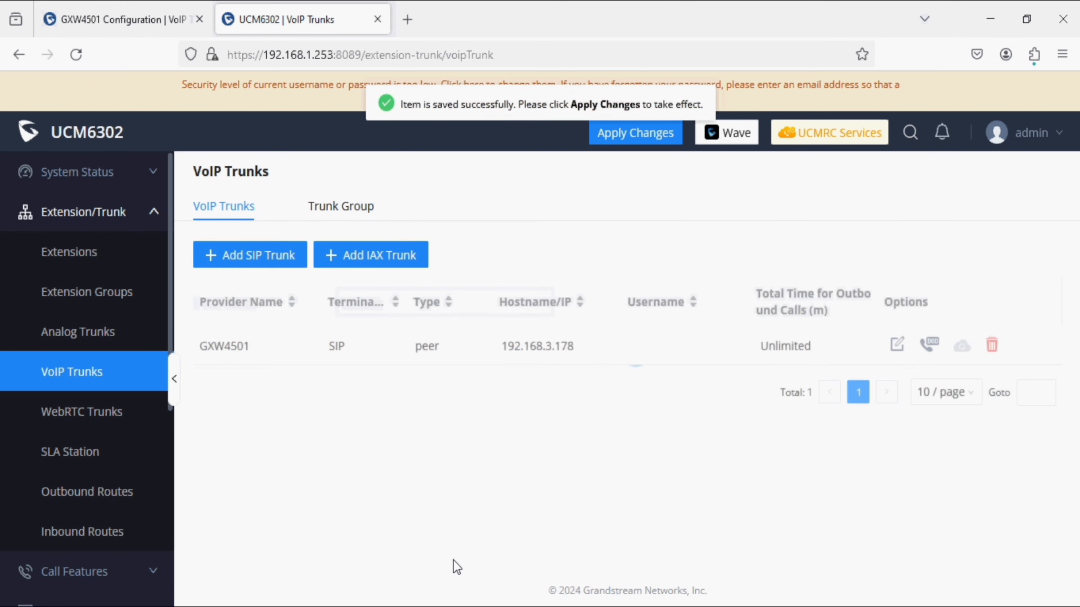
{"action": "left_click", "coordinate": [622, 138]}
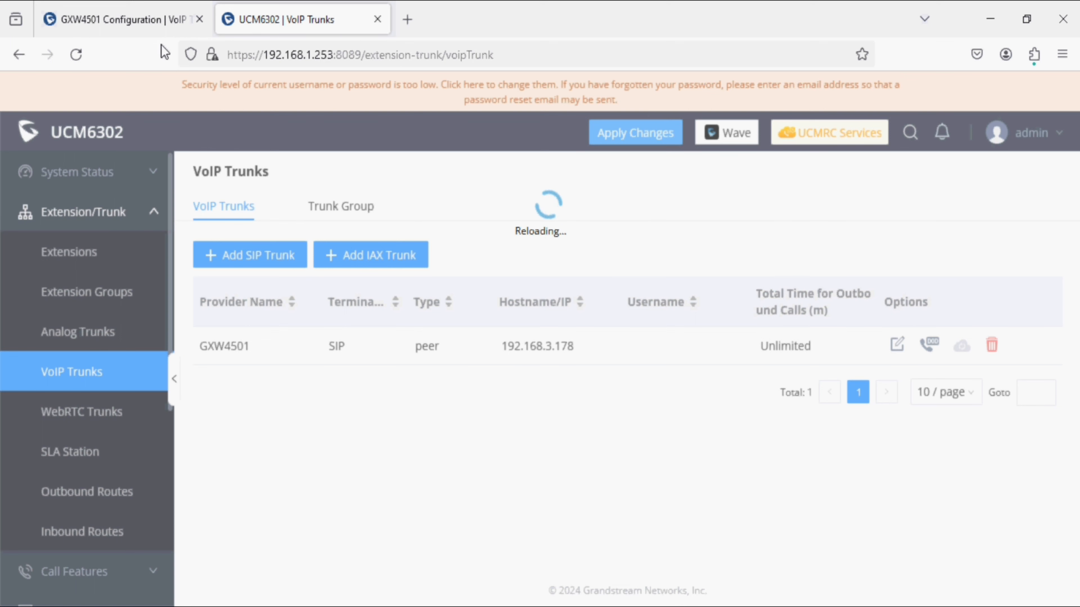
Step: Check the UCM6302 trunk's status on the GXW4501 System Status dashboard
{"action": "left_click", "coordinate": [137, 25]}
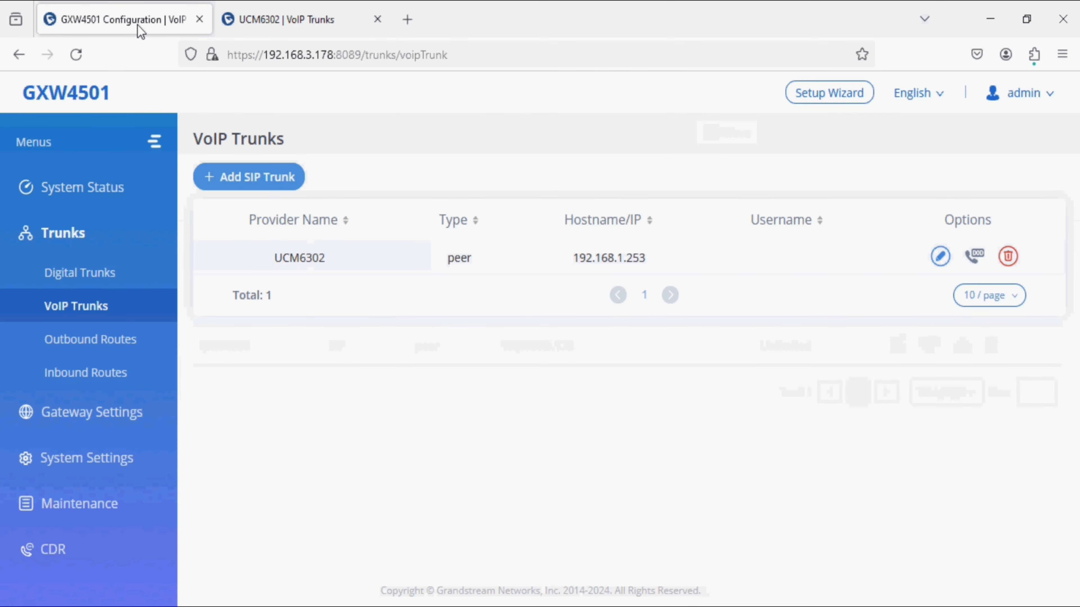
{"action": "left_click", "coordinate": [102, 189]}
{"action": "left_click", "coordinate": [100, 227]}
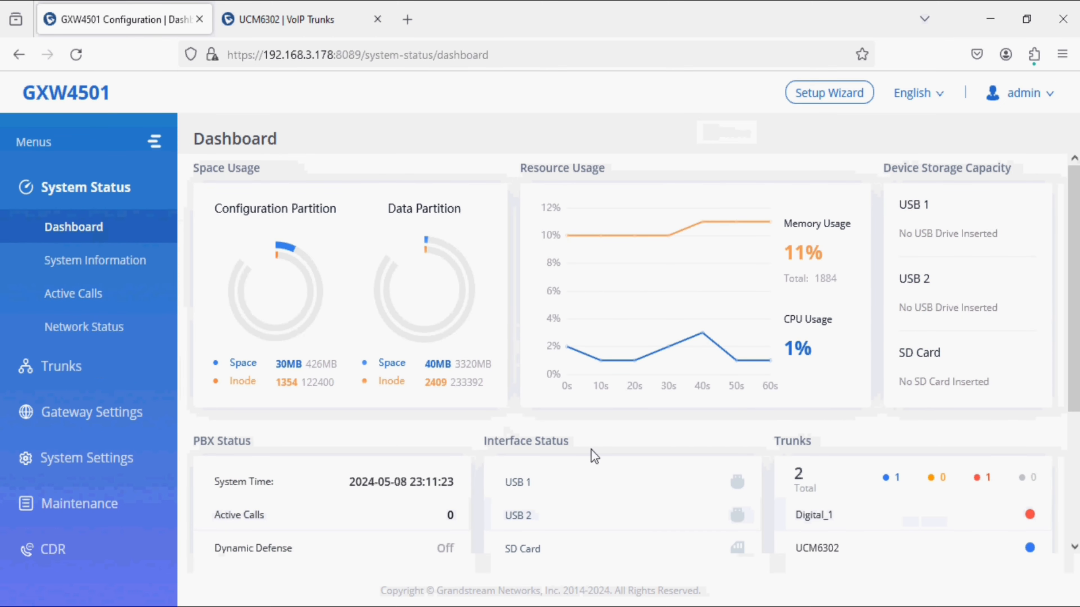
{"action": "scroll", "coordinate": [591, 449], "scroll_direction": "down", "scroll_amount": 4}
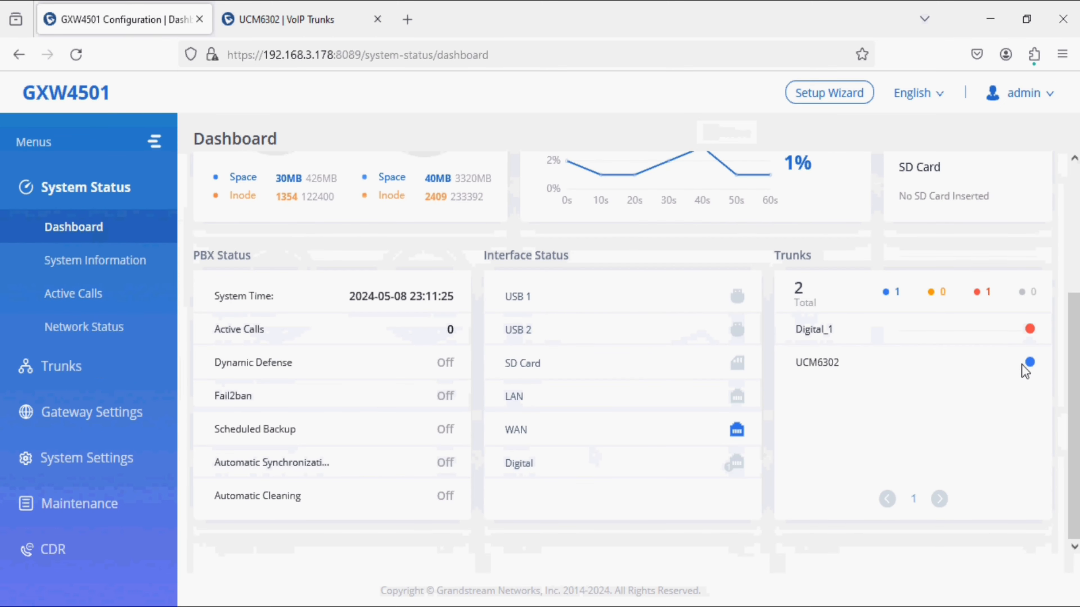
{"action": "mouse_move", "coordinate": [1028, 367]}
Step: Compare with the GXW4501 trunk's status on the UCM6302 dashboard
{"action": "left_click", "coordinate": [320, 20]}
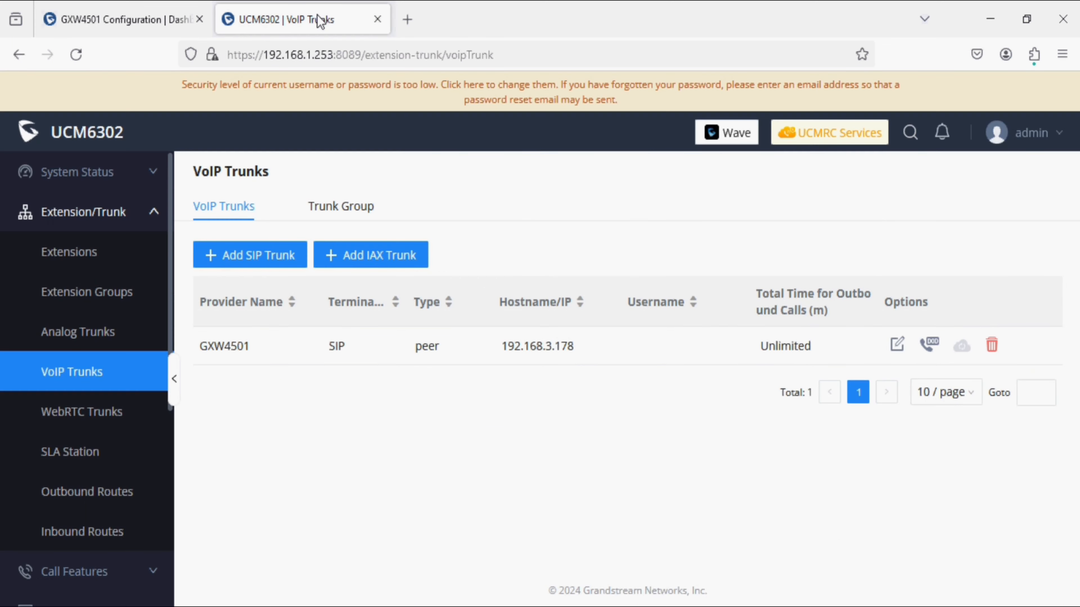
{"action": "left_click", "coordinate": [146, 173]}
{"action": "left_click", "coordinate": [98, 215]}
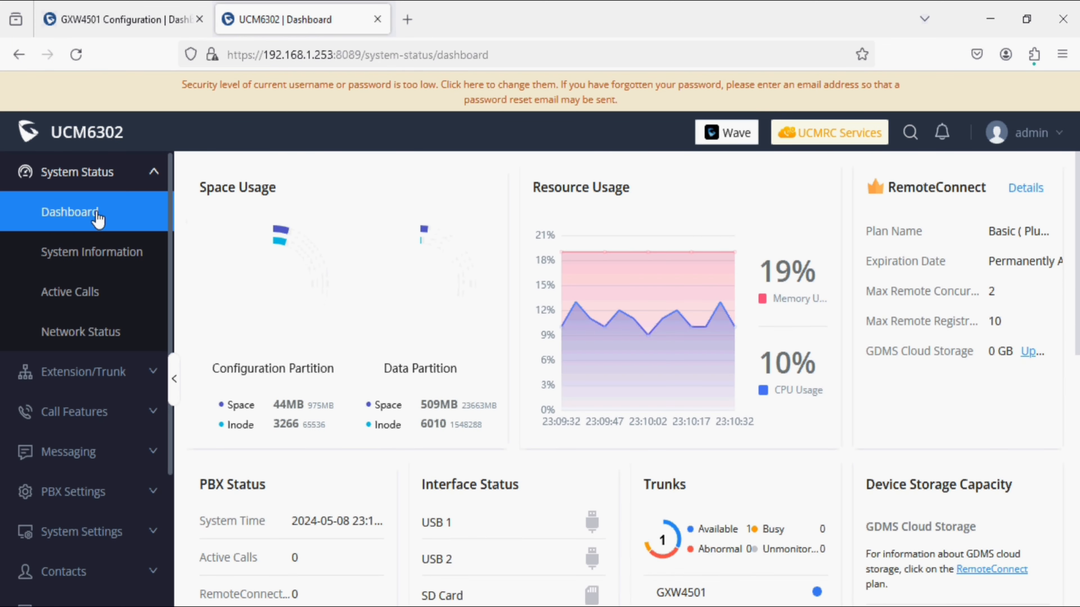
{"action": "scroll", "coordinate": [330, 314], "scroll_direction": "down", "scroll_amount": 6}
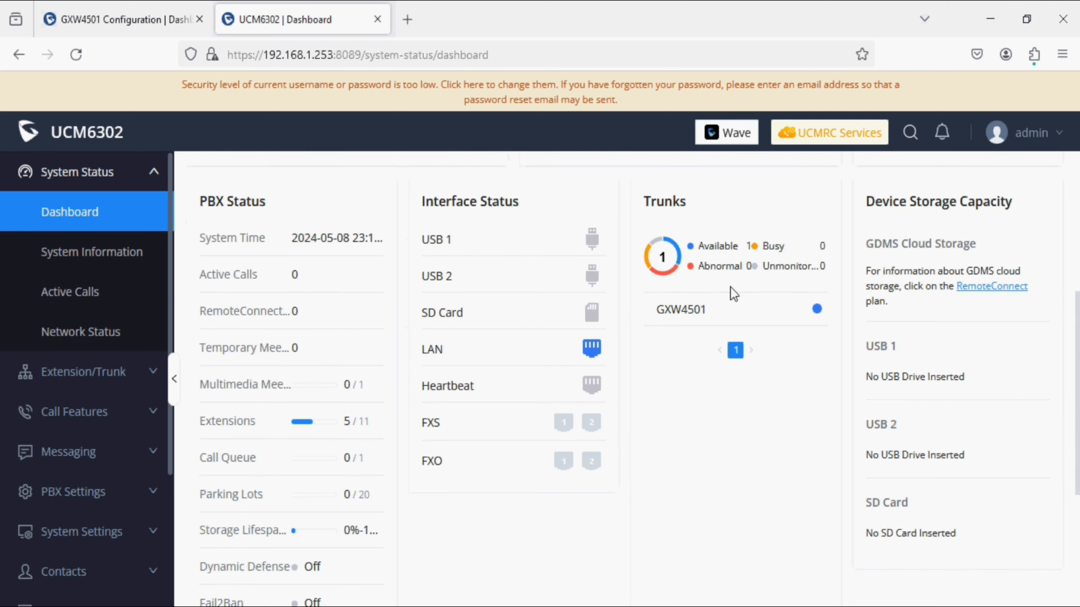
{"action": "mouse_move", "coordinate": [816, 310]}
Step: Review the GXW4501 dashboard again and expand its trunk settings menu
{"action": "left_click", "coordinate": [155, 23]}
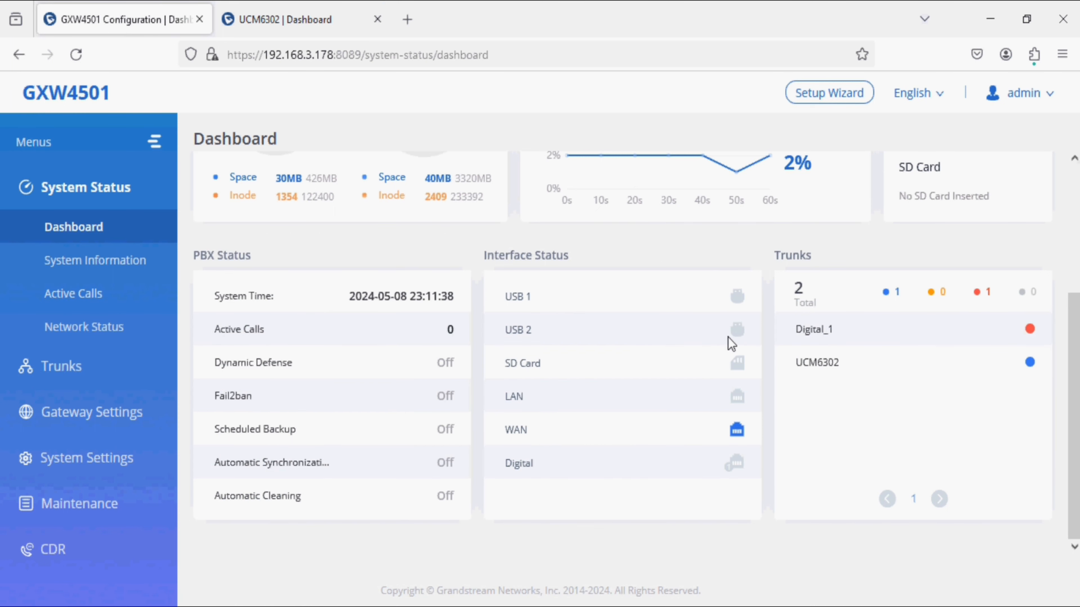
{"action": "left_click_drag", "start_coordinate": [828, 330], "coordinate": [809, 363]}
{"action": "left_click", "coordinate": [872, 379]}
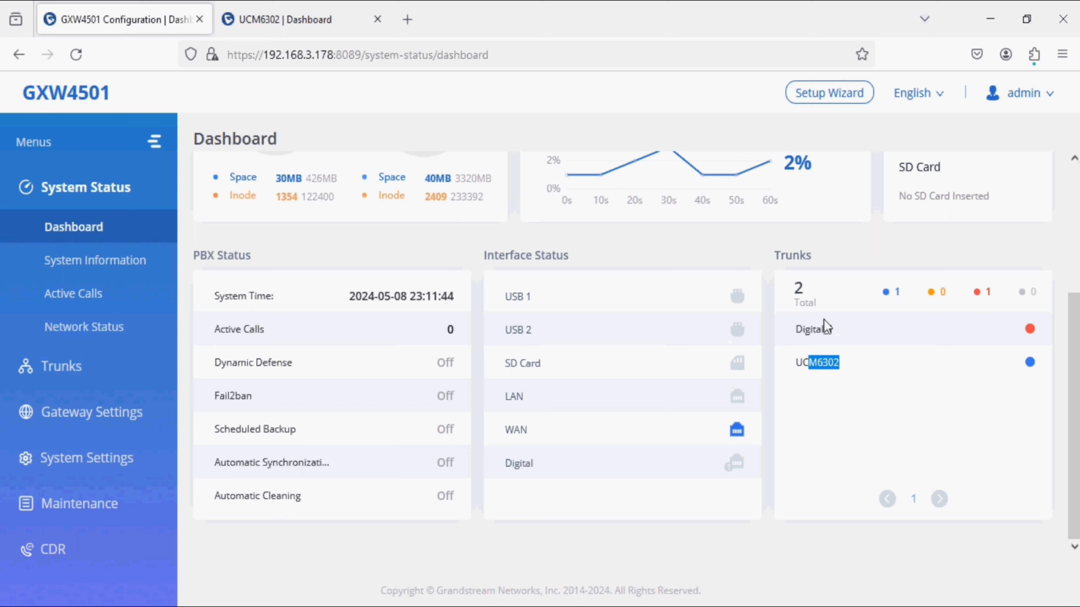
{"action": "left_click", "coordinate": [116, 362]}
Step: Create an inbound route with pattern _66000000 for PRI trunk Digital_1 and save it
{"action": "left_click", "coordinate": [105, 372]}
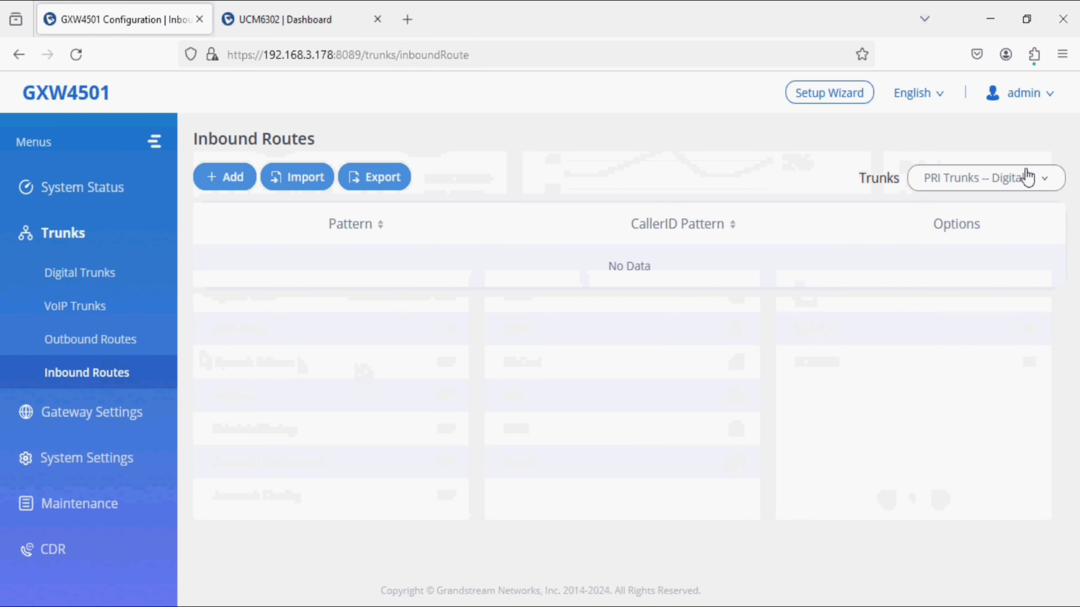
{"action": "left_click", "coordinate": [230, 178]}
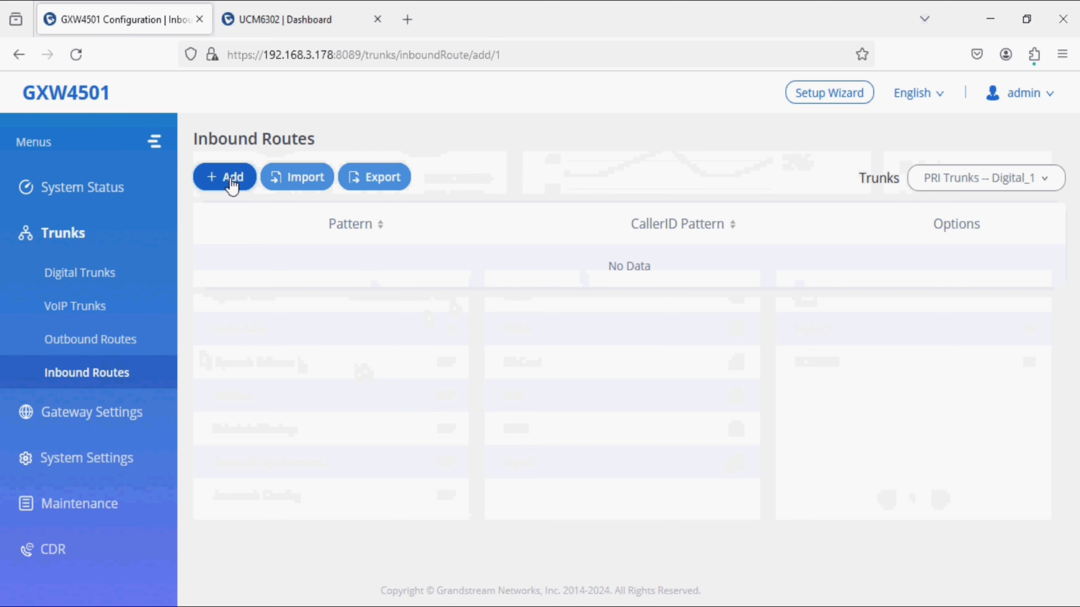
{"action": "left_click", "coordinate": [383, 254]}
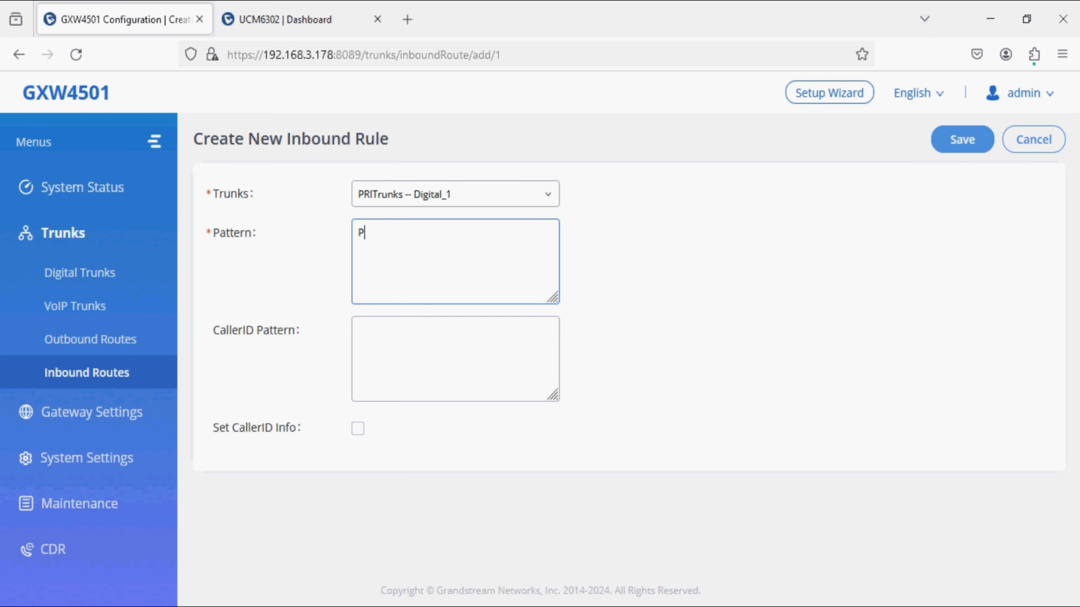
{"action": "type", "text": "PRI DID Number"}
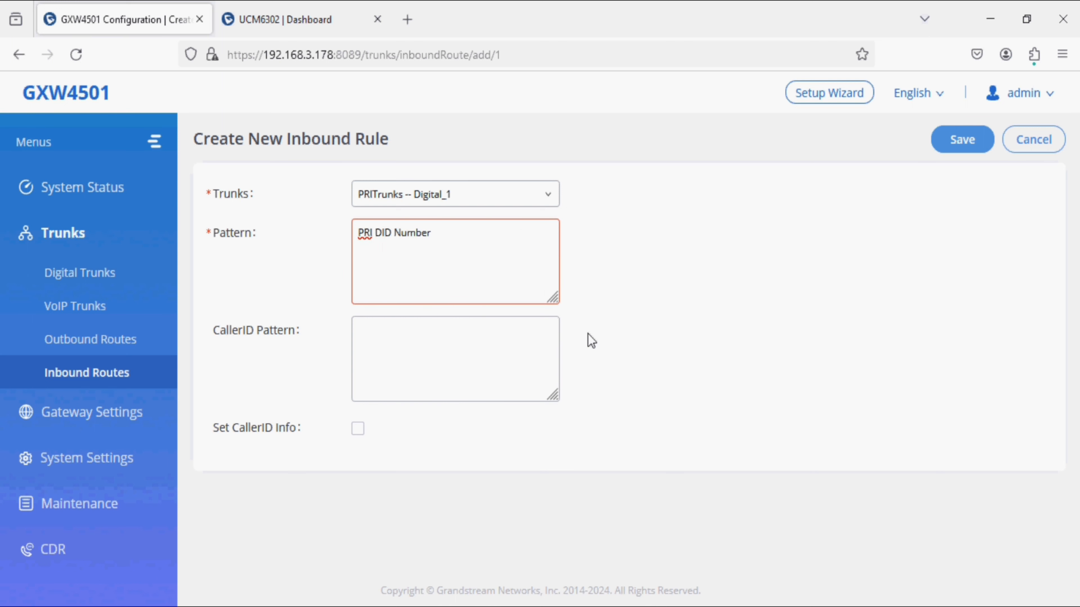
{"action": "key", "text": "BackSpace"}
{"action": "key", "text": "BackSpace"}
{"action": "key", "text": "BackSpace"}
{"action": "key", "text": "BackSpace"}
{"action": "key", "text": "BackSpace"}
{"action": "key", "text": "BackSpace"}
{"action": "key", "text": "BackSpace"}
{"action": "key", "text": "BackSpace"}
{"action": "key", "text": "BackSpace"}
{"action": "key", "text": "BackSpace"}
{"action": "key", "text": "BackSpace"}
{"action": "key", "text": "BackSpace"}
{"action": "key", "text": "BackSpace"}
{"action": "key", "text": "BackSpace"}
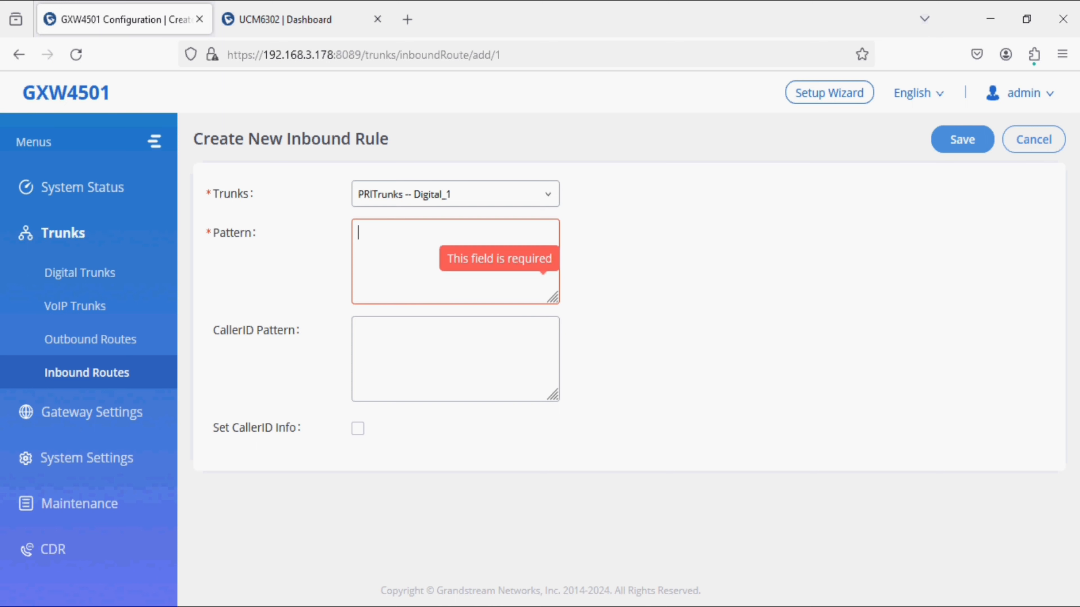
{"action": "type", "text": "66xx"}
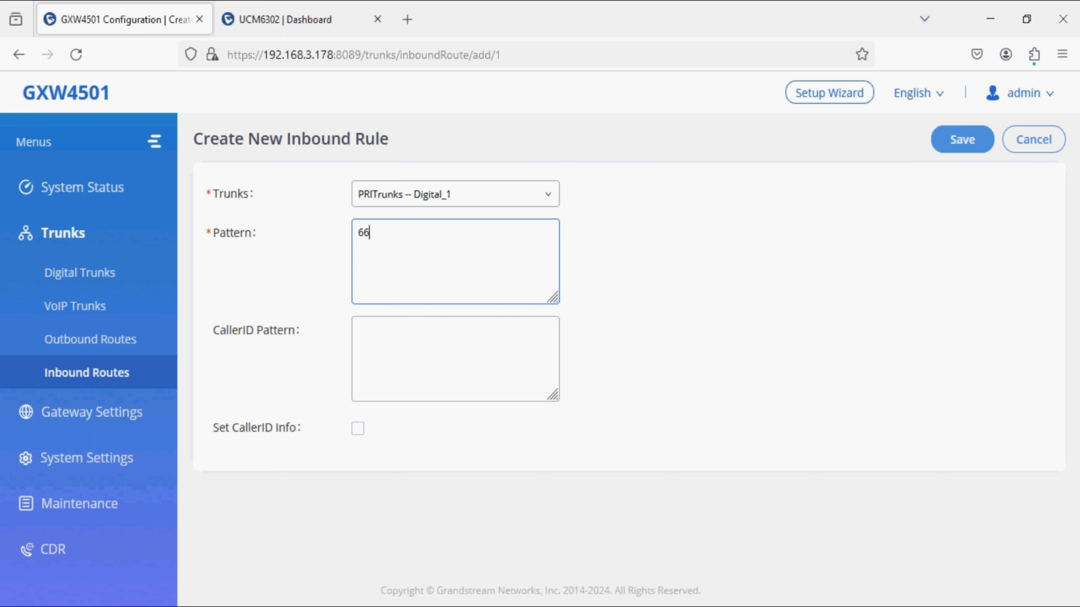
{"action": "type", "text": "000000"}
{"action": "key", "text": "ctrl+a"}
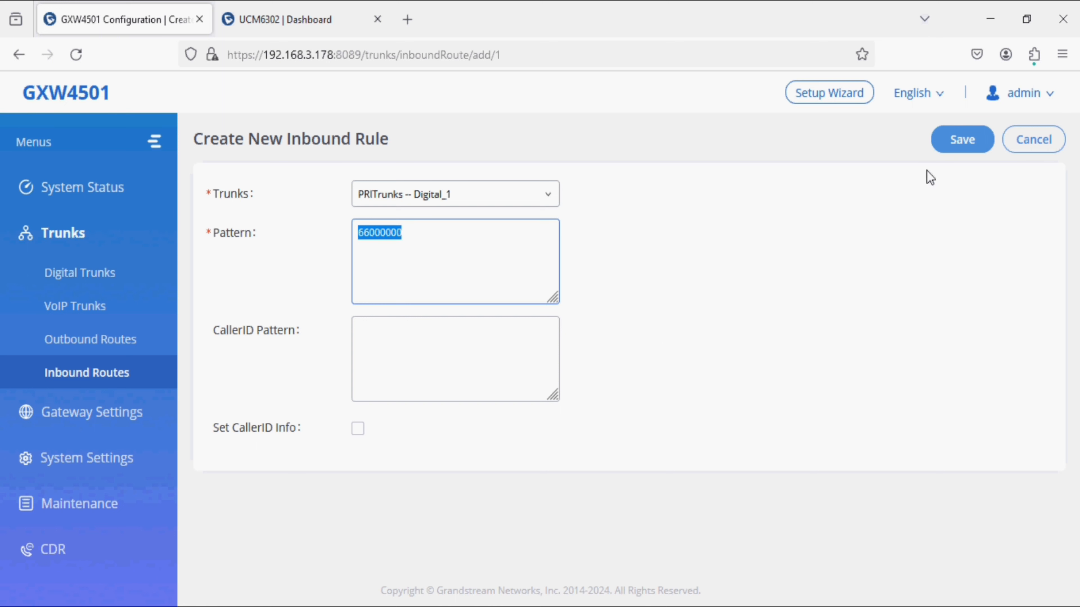
{"action": "left_click", "coordinate": [962, 140]}
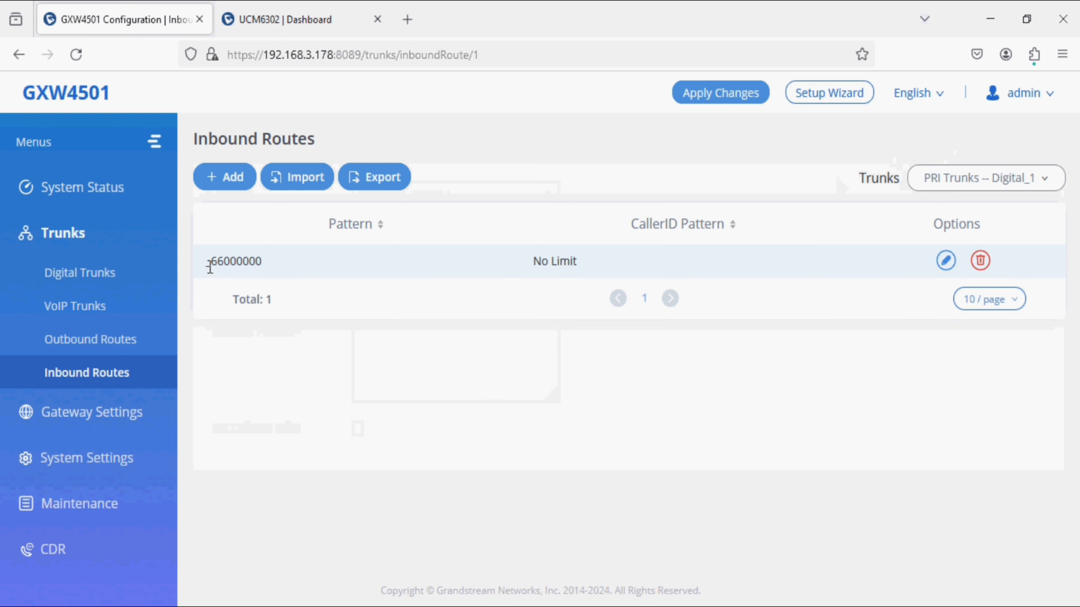
{"action": "left_click_drag", "start_coordinate": [210, 265], "coordinate": [268, 269]}
{"action": "key", "text": "ctrl+c"}
Step: Add outbound rule E1_TO_UCM with pattern 66000000 routed over the UCM6302 SIP trunk
{"action": "left_click", "coordinate": [129, 342]}
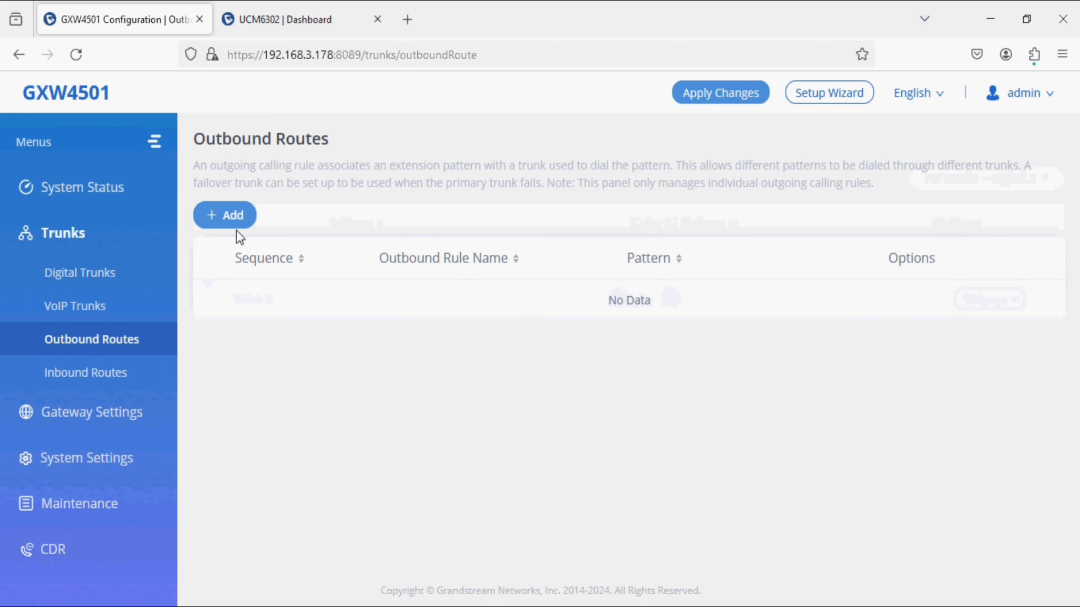
{"action": "left_click", "coordinate": [237, 225]}
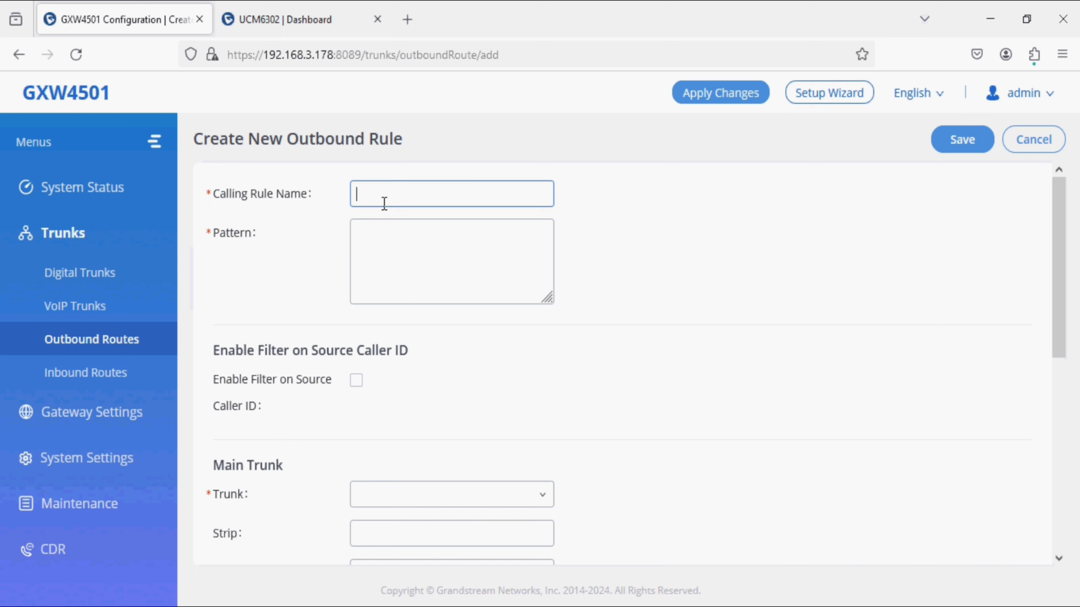
{"action": "type", "text": "E"}
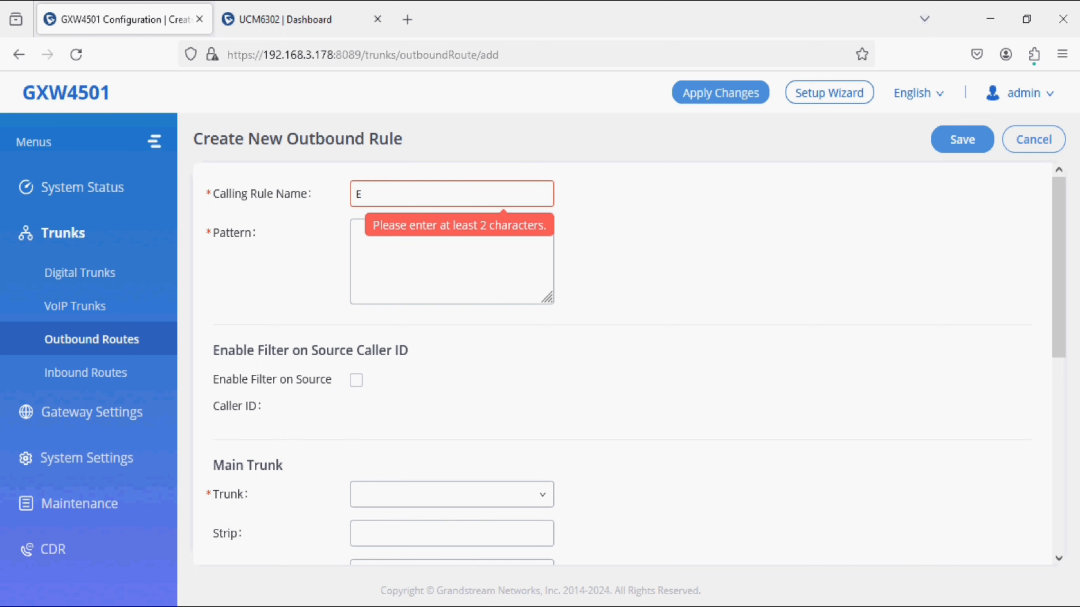
{"action": "type", "text": "1_T"}
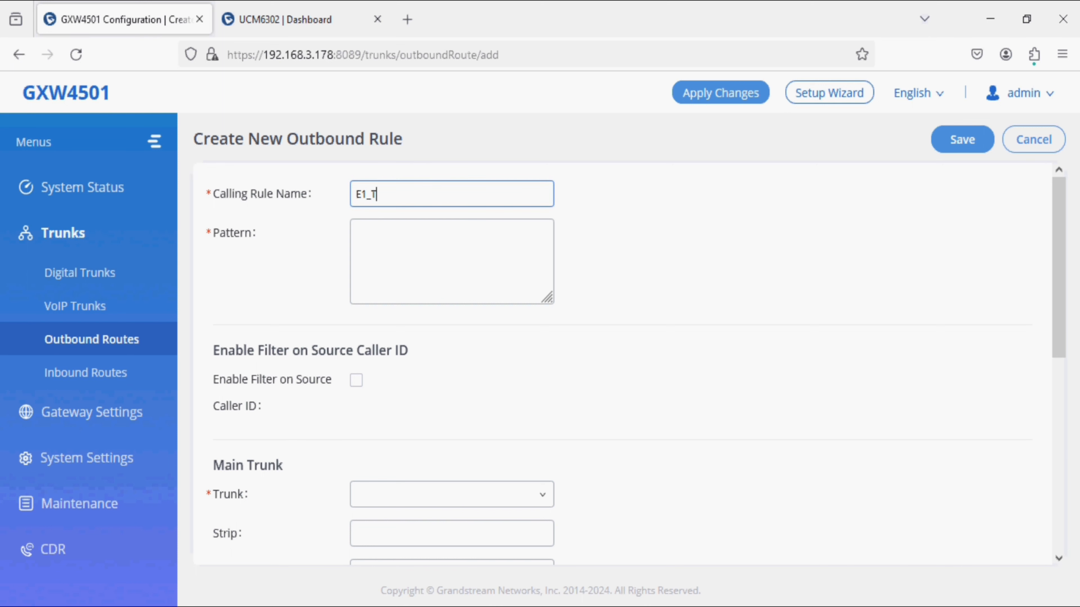
{"action": "type", "text": "O_UCM"}
{"action": "left_click", "coordinate": [379, 241]}
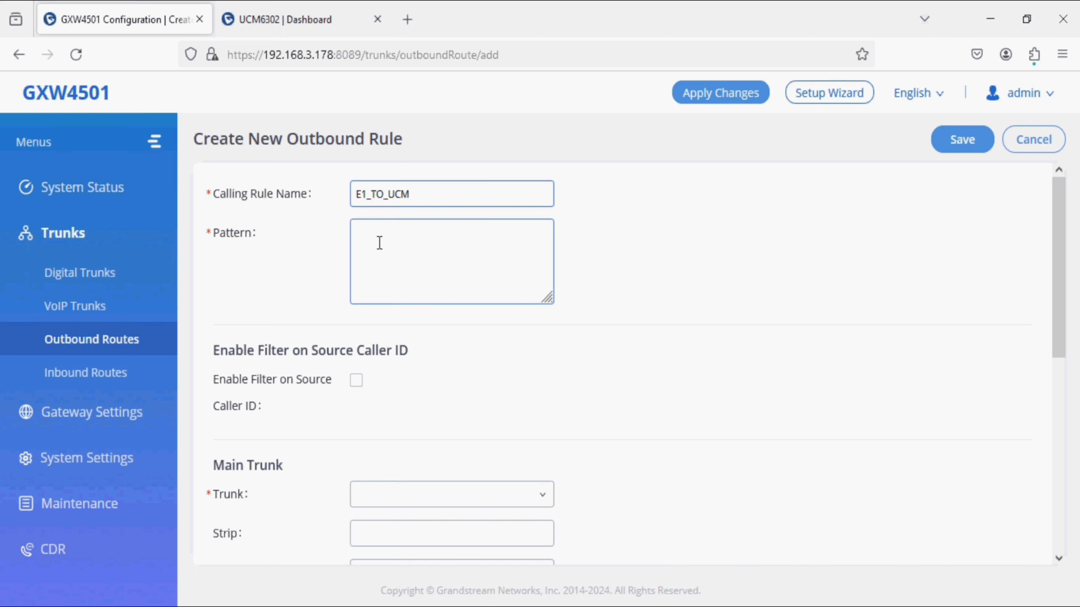
{"action": "key", "text": "ctrl+v"}
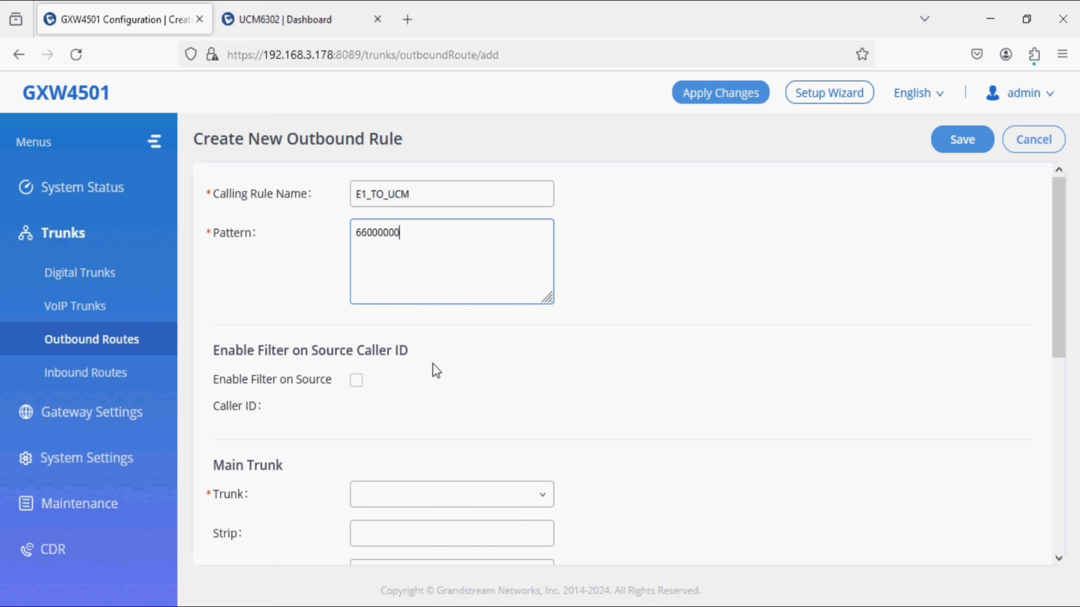
{"action": "scroll", "coordinate": [436, 371], "scroll_direction": "down", "scroll_amount": 4}
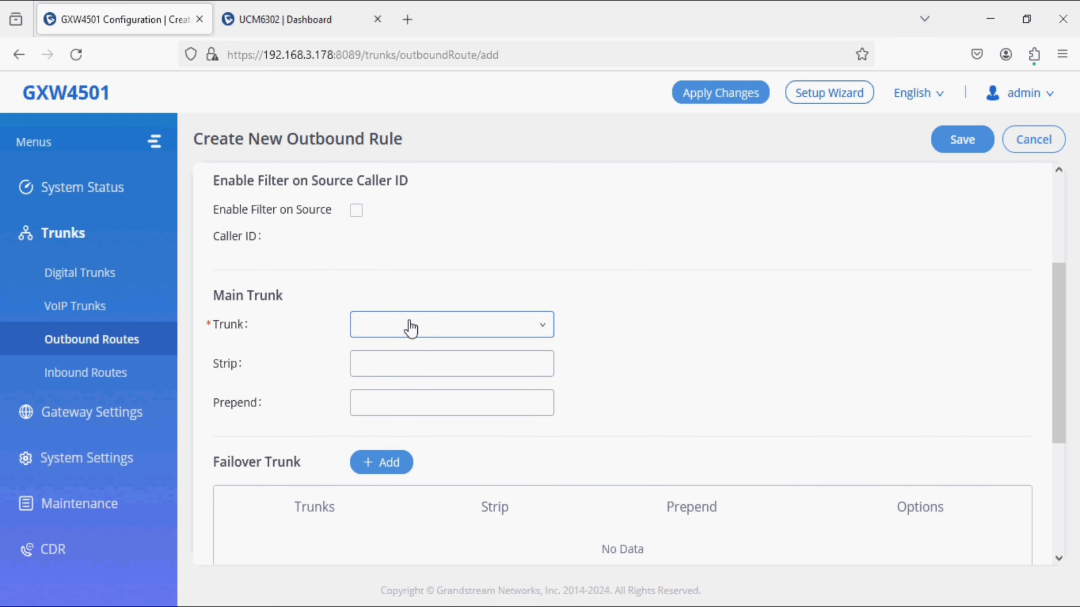
{"action": "left_click", "coordinate": [409, 325]}
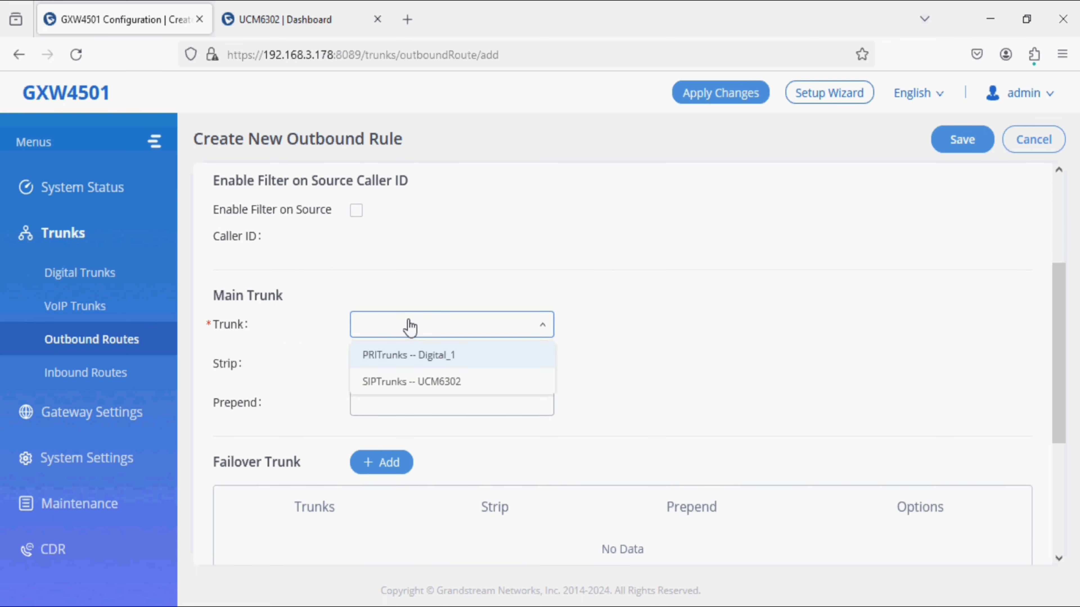
{"action": "left_click", "coordinate": [407, 382]}
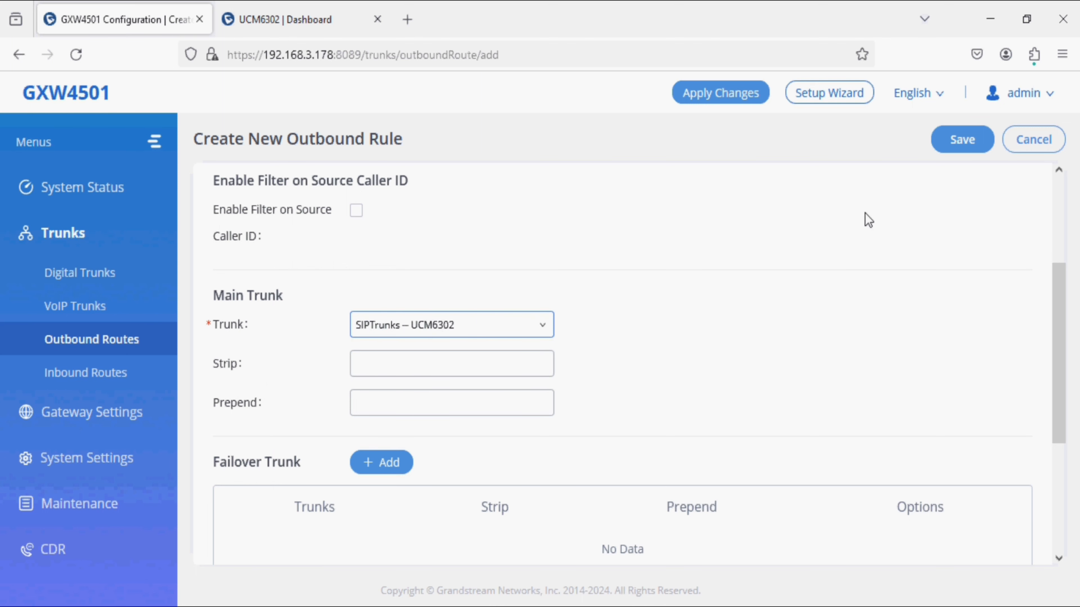
{"action": "left_click", "coordinate": [960, 140]}
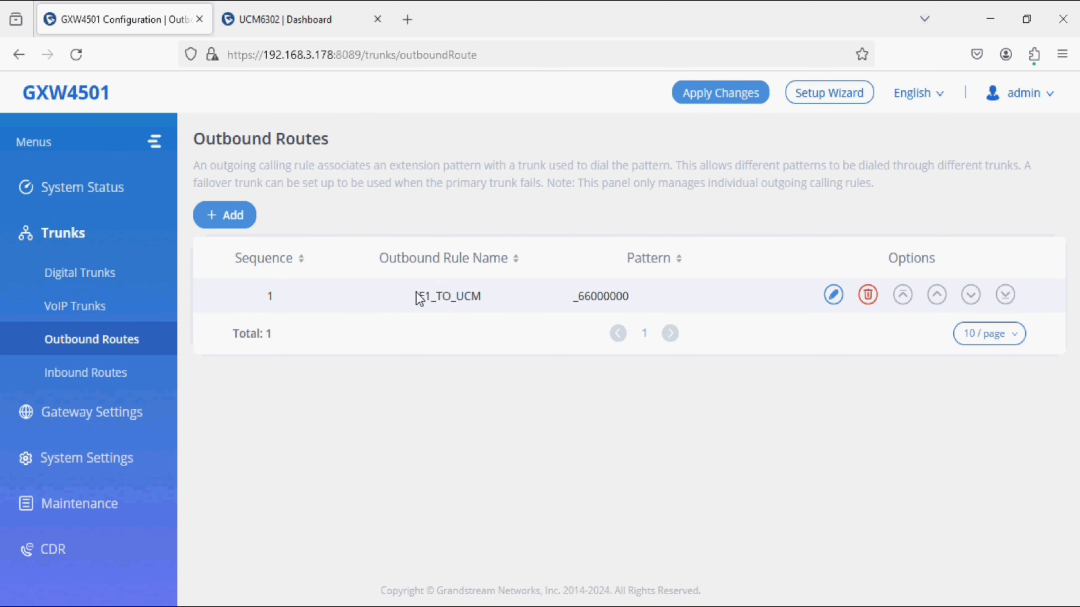
{"action": "left_click", "coordinate": [135, 382]}
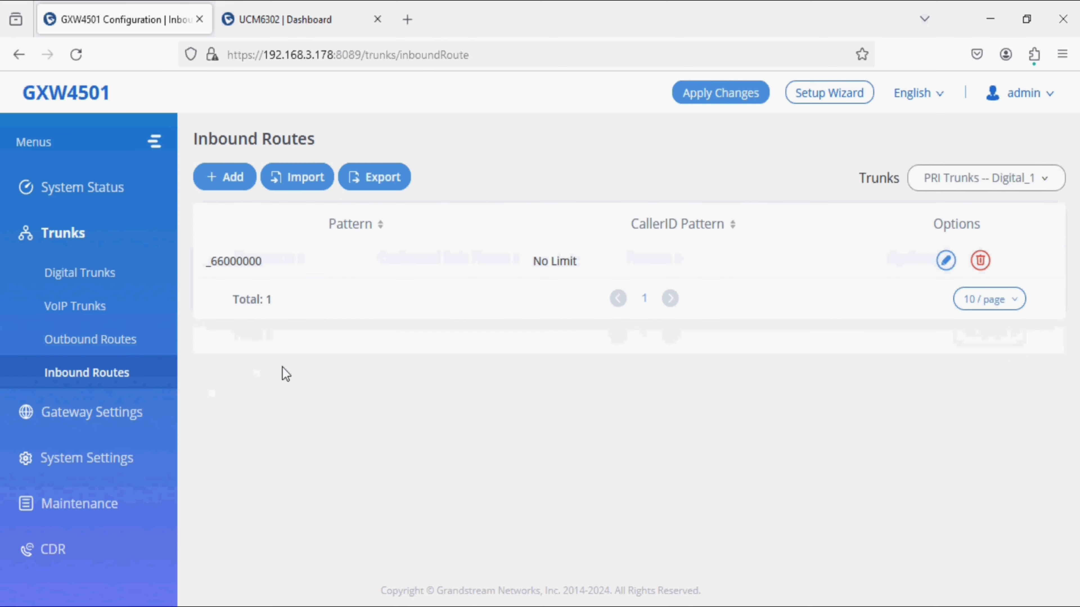
Step: Add an inbound route with pattern x. for the UCM6302 SIP trunk and save it
{"action": "left_click", "coordinate": [979, 178]}
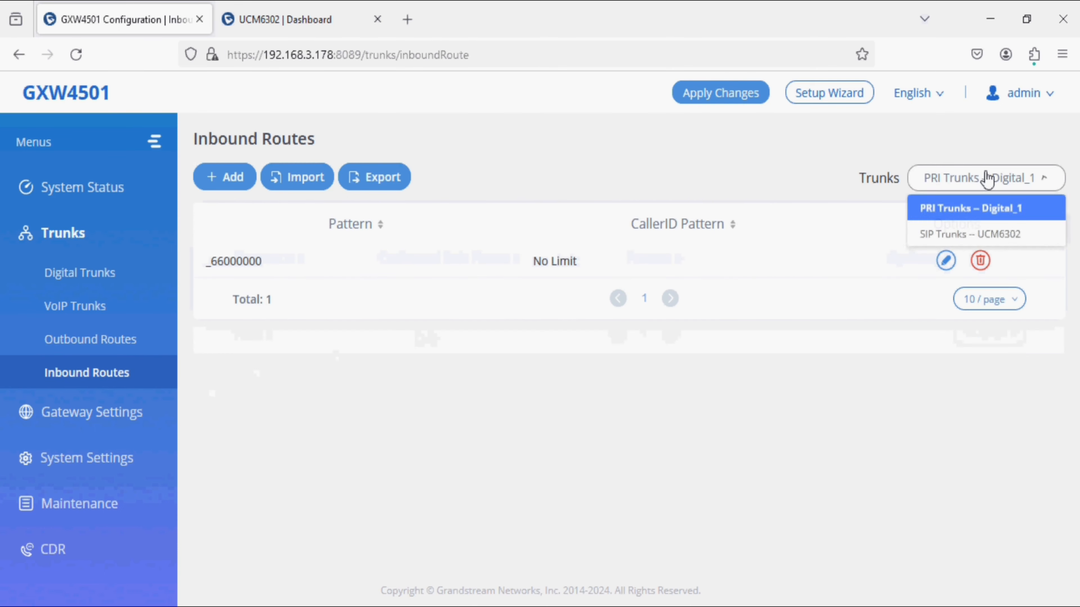
{"action": "left_click", "coordinate": [970, 238]}
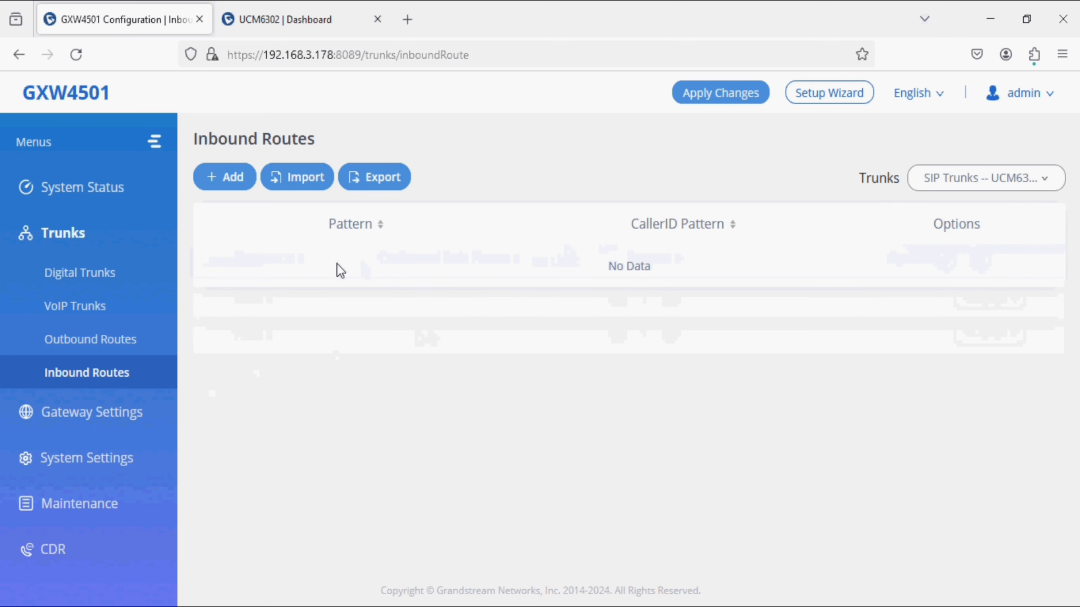
{"action": "left_click", "coordinate": [222, 181]}
{"action": "left_click", "coordinate": [396, 260]}
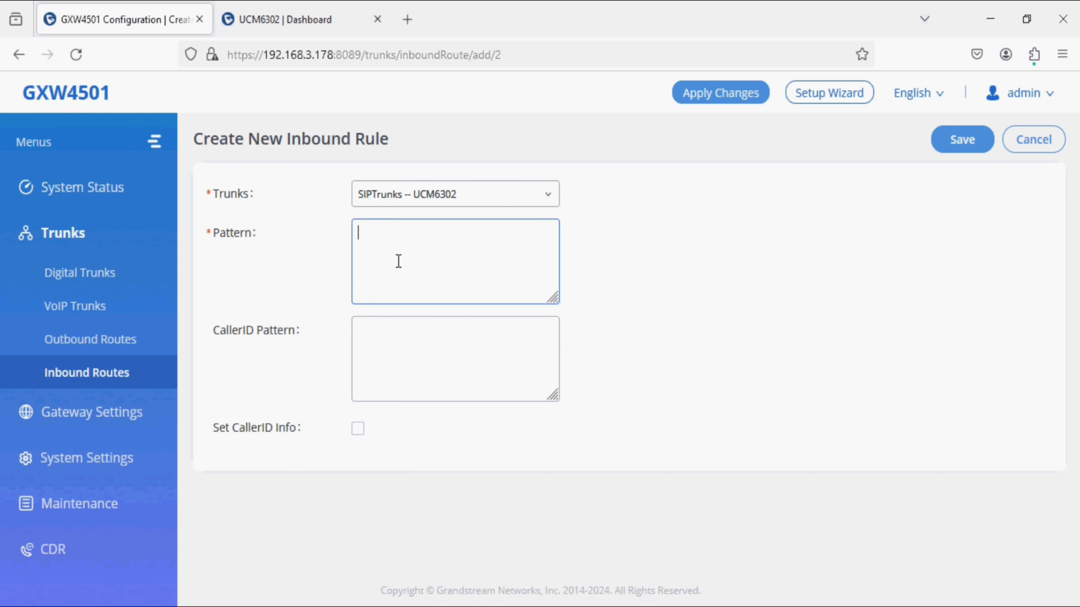
{"action": "type", "text": "x."}
{"action": "left_click", "coordinate": [961, 140]}
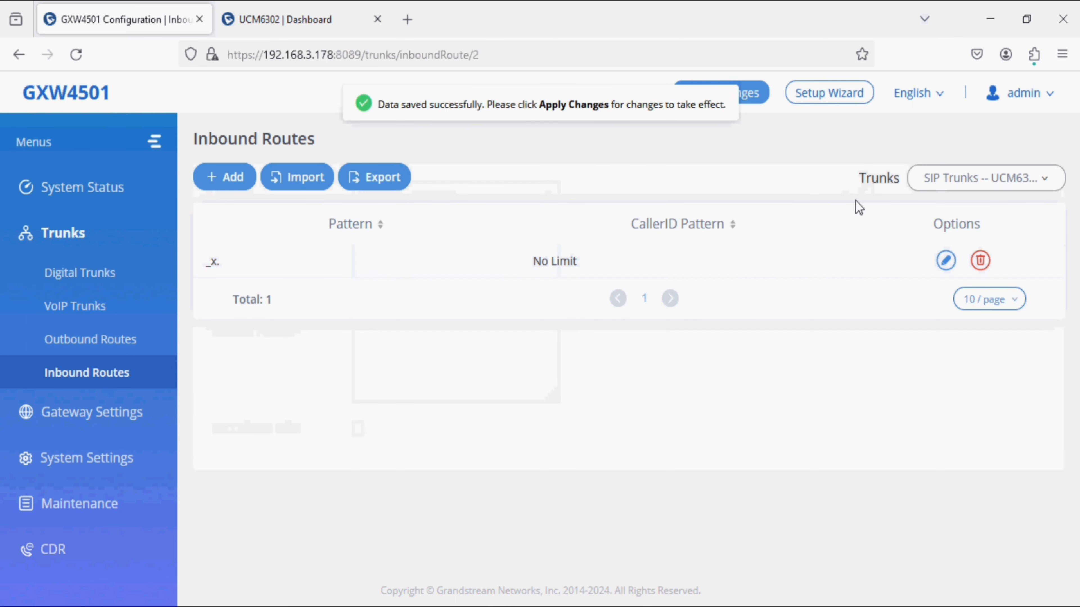
{"action": "left_click", "coordinate": [126, 352]}
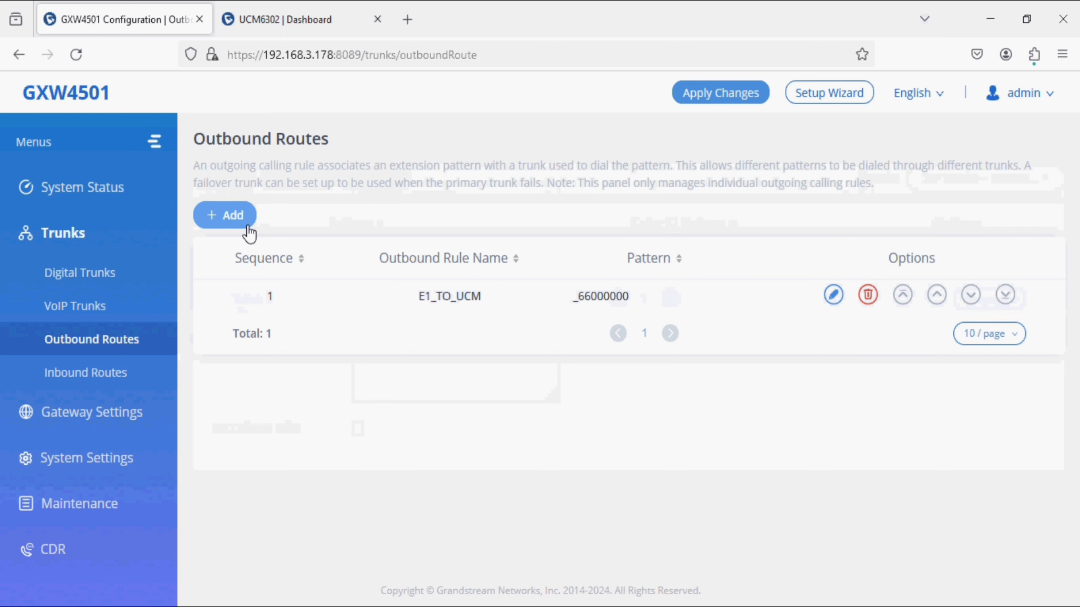
Step: Add outbound rule UCM_TO_E1 with pattern X. sending calls out PRI trunk Digital_1
{"action": "left_click", "coordinate": [242, 221]}
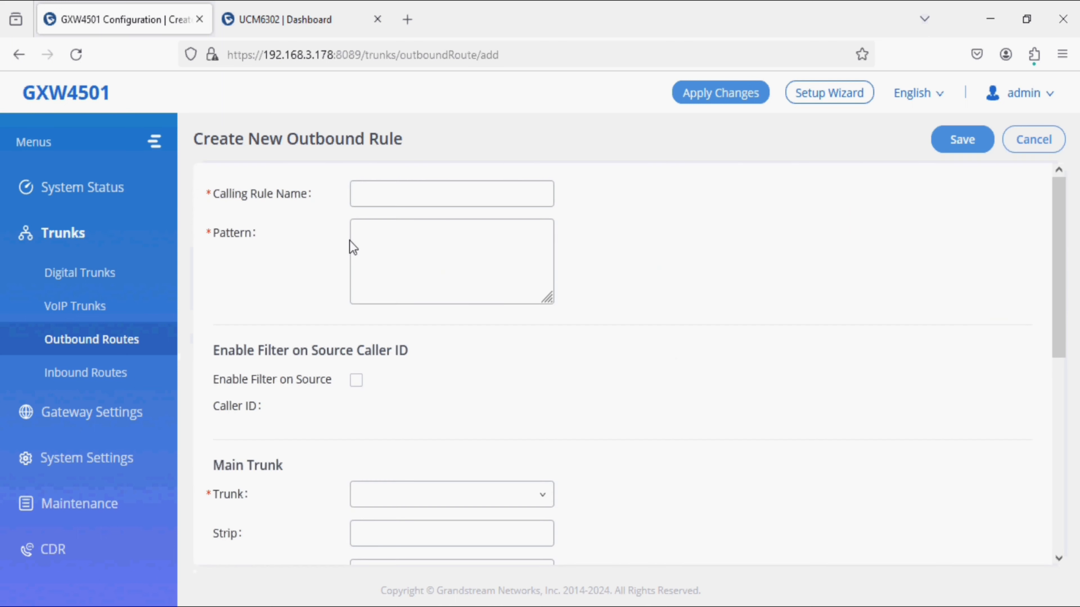
{"action": "left_click", "coordinate": [383, 195]}
{"action": "type", "text": "U"}
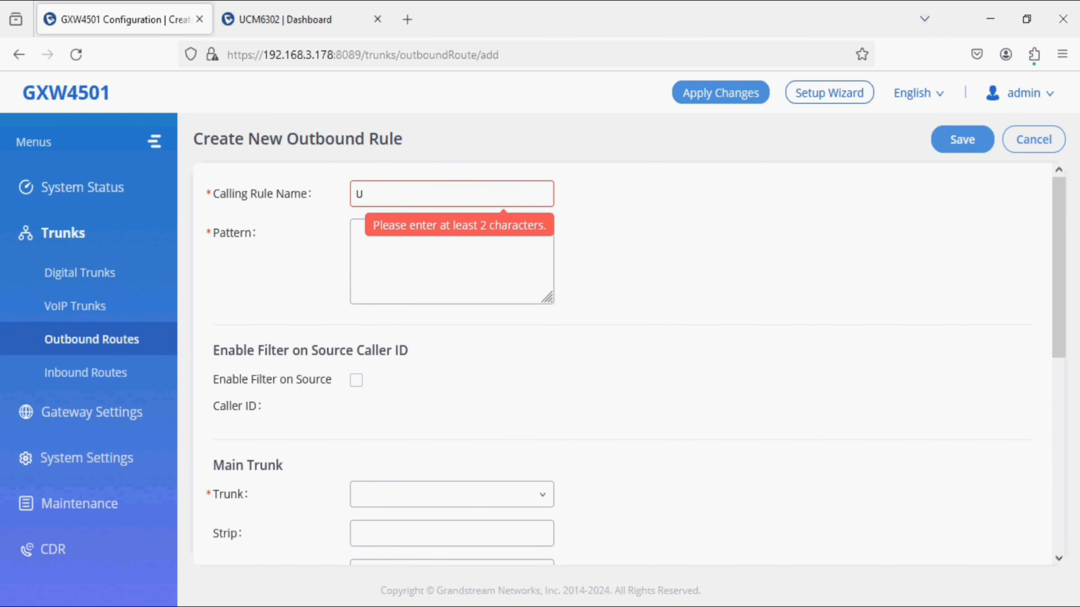
{"action": "type", "text": "CM_"}
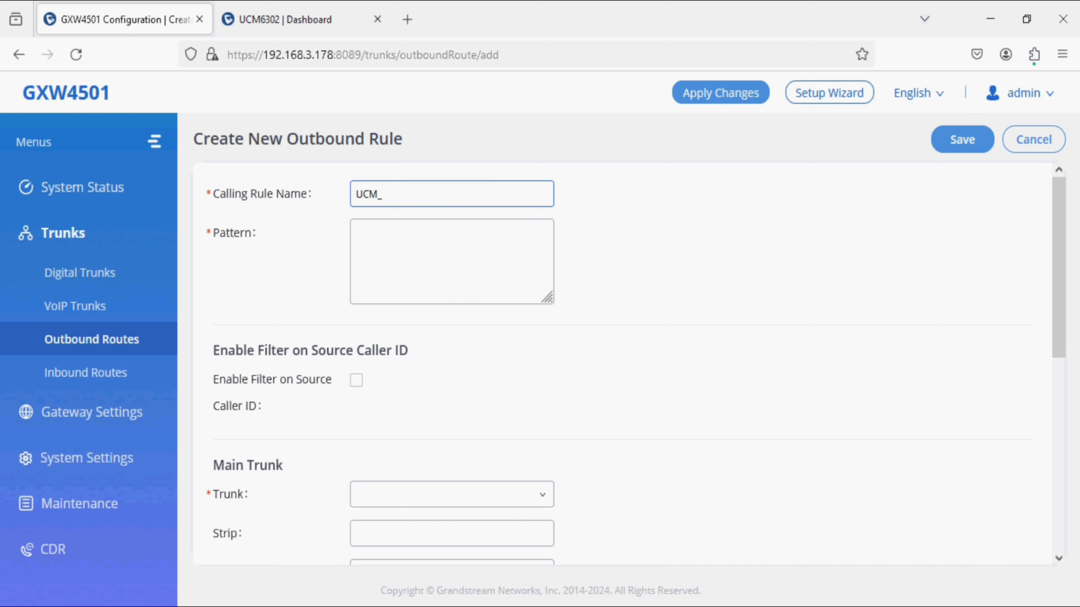
{"action": "type", "text": "TO_E1"}
{"action": "left_click", "coordinate": [398, 244]}
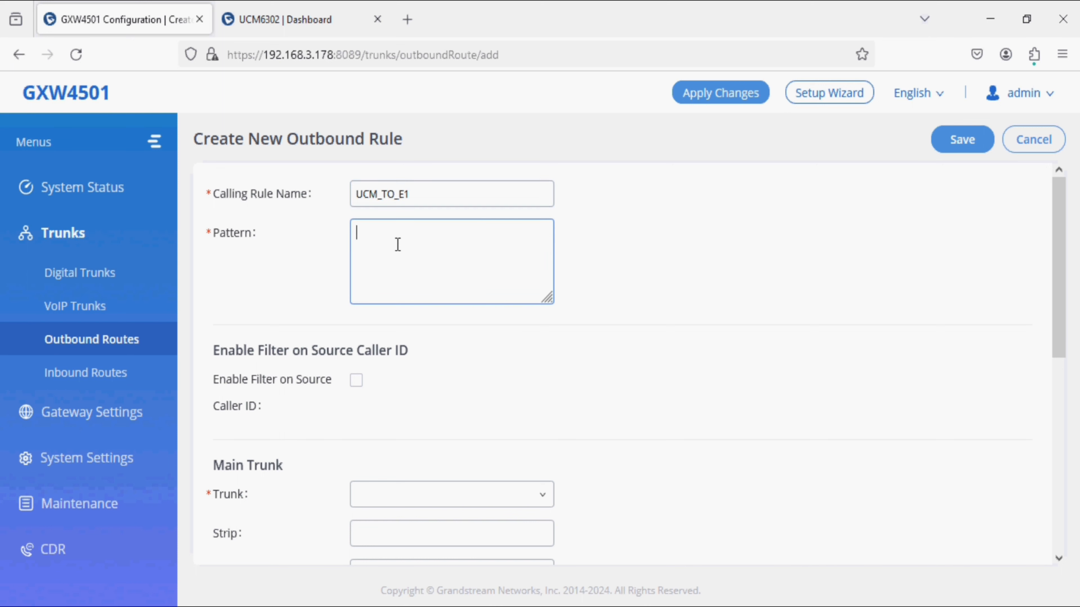
{"action": "type", "text": "X."}
{"action": "left_click", "coordinate": [468, 501]}
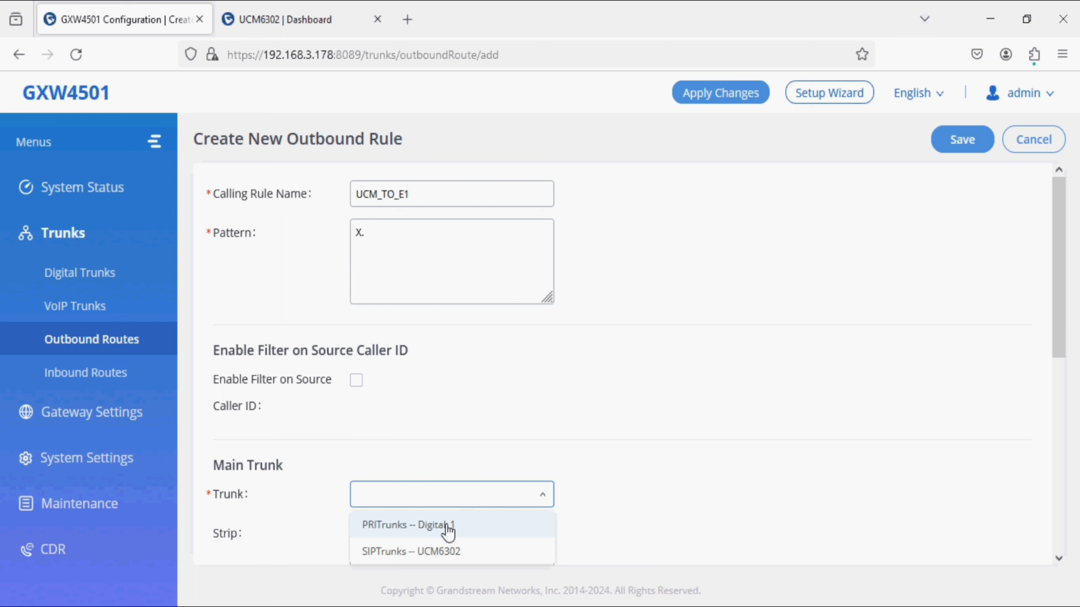
{"action": "left_click", "coordinate": [446, 529]}
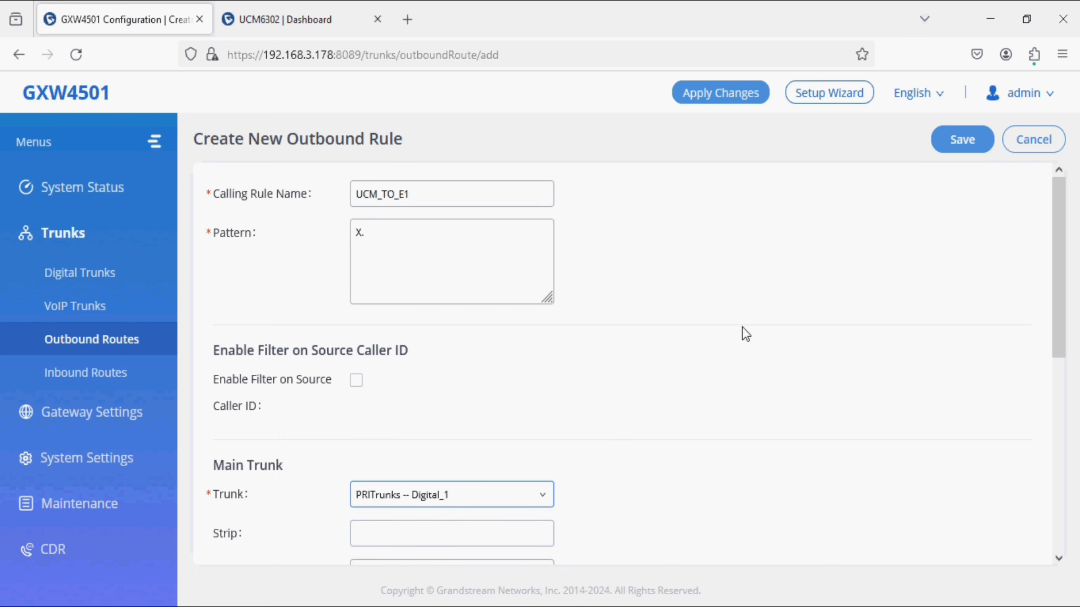
{"action": "left_click", "coordinate": [954, 144]}
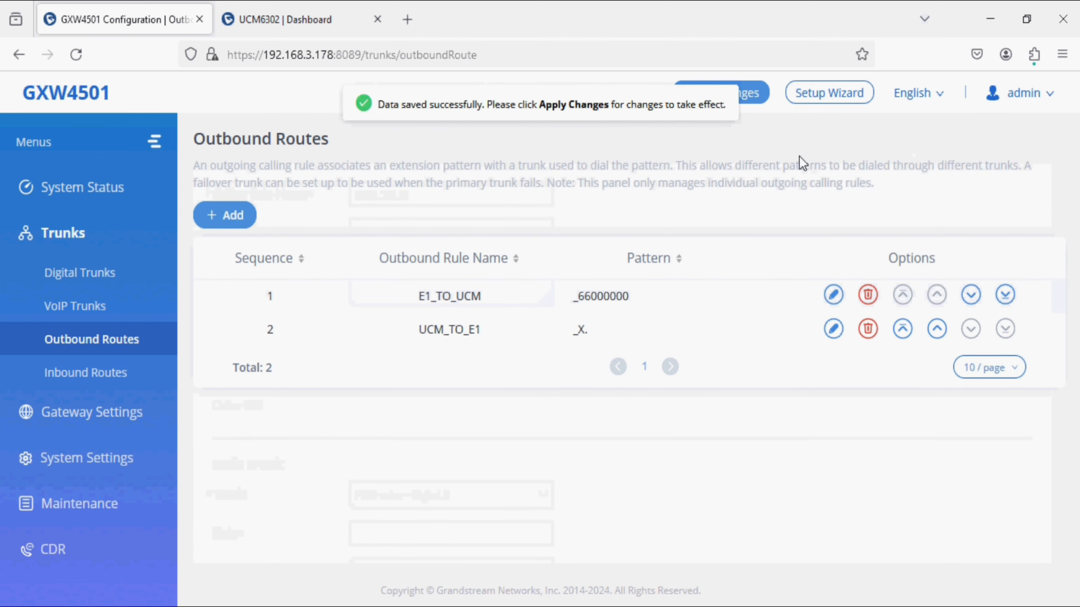
Step: Apply the saved changes on the GXW4501 and review the E1_TO_UCM and UCM_TO_E1 routes, then view inbound routes
{"action": "left_click", "coordinate": [743, 102]}
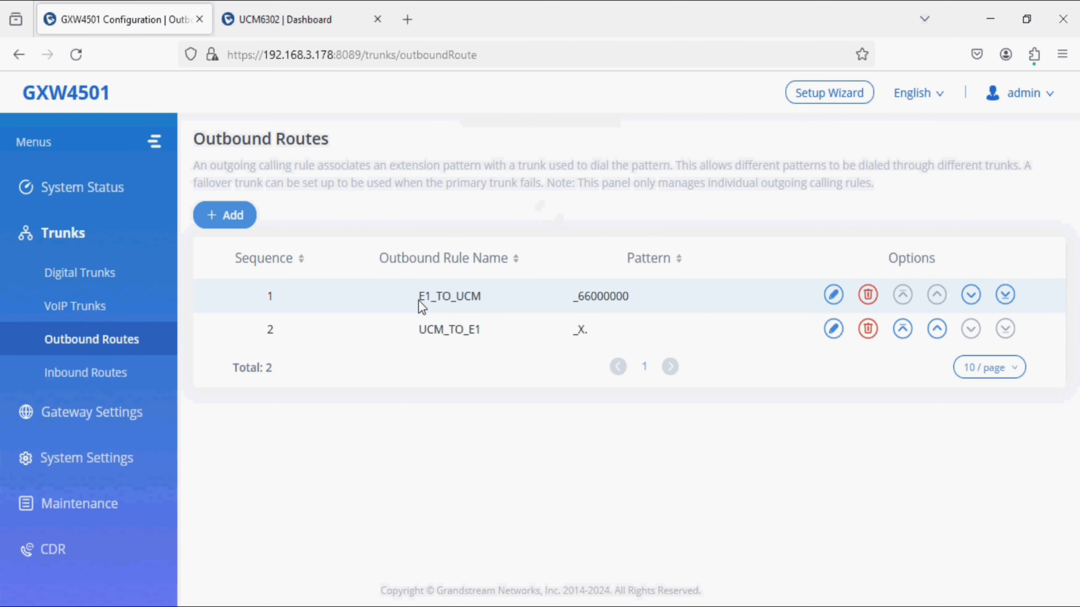
{"action": "left_click_drag", "start_coordinate": [419, 299], "coordinate": [451, 300]}
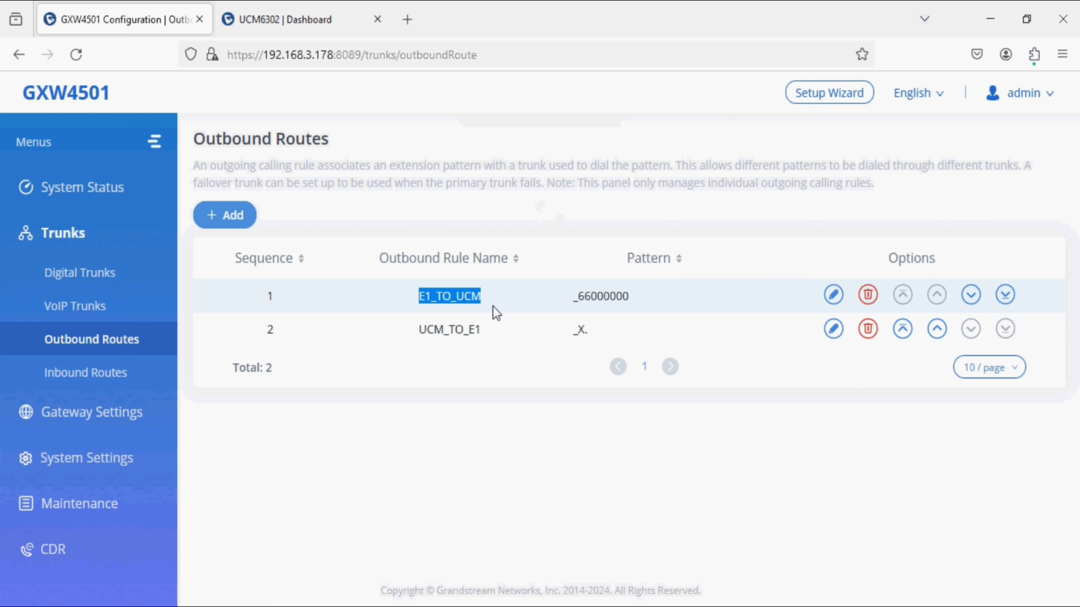
{"action": "left_click_drag", "start_coordinate": [418, 330], "coordinate": [497, 340]}
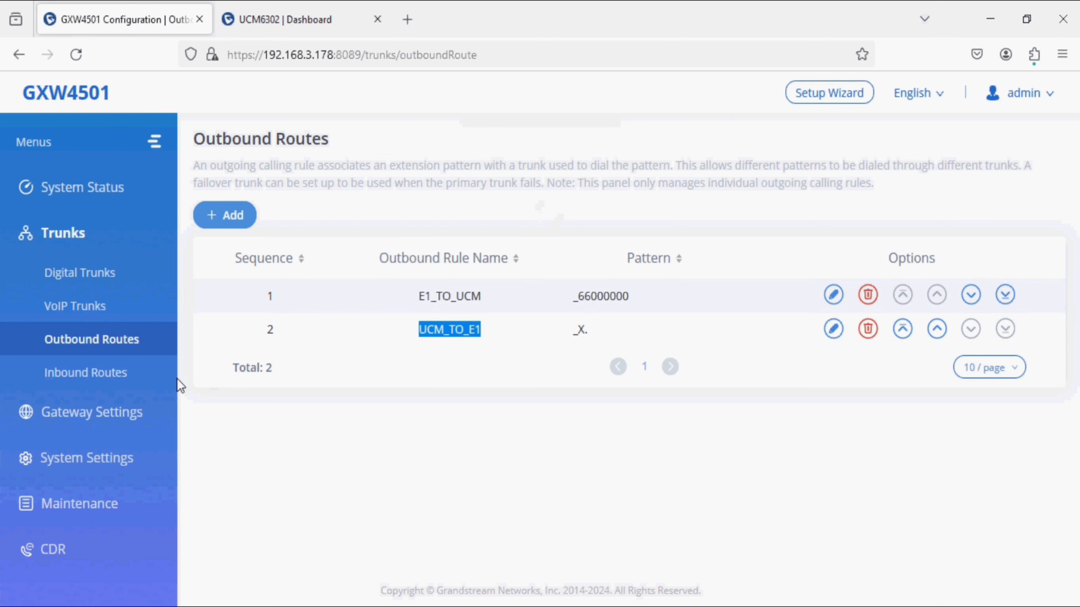
{"action": "left_click", "coordinate": [150, 376]}
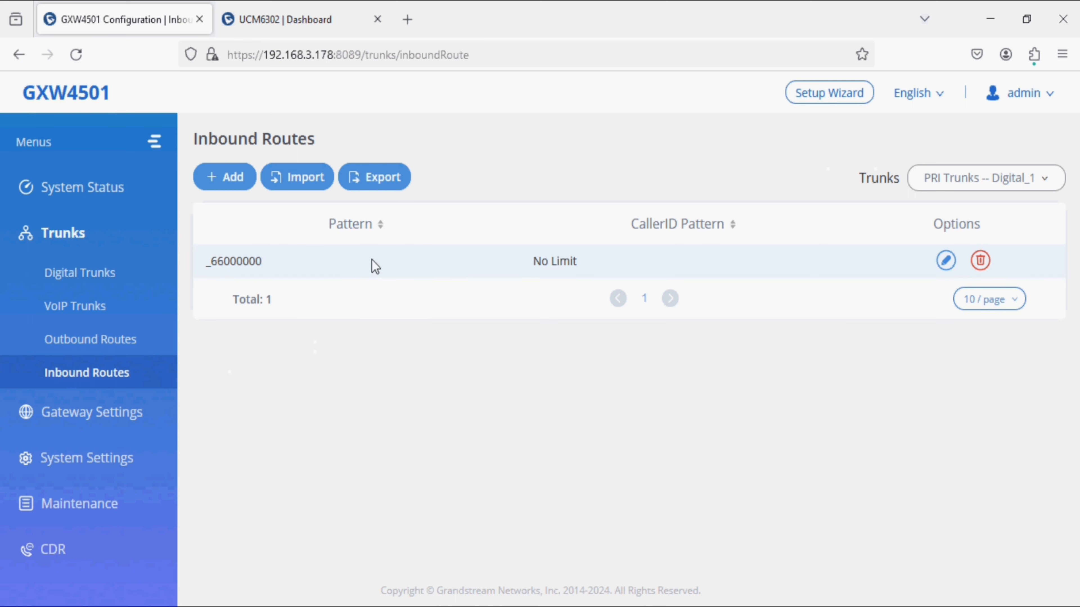
Step: Filter inbound routes to the UCM6302 SIP trunk to check its _x. route, then return to the UCM6302
{"action": "left_click", "coordinate": [982, 184]}
{"action": "left_click", "coordinate": [952, 234]}
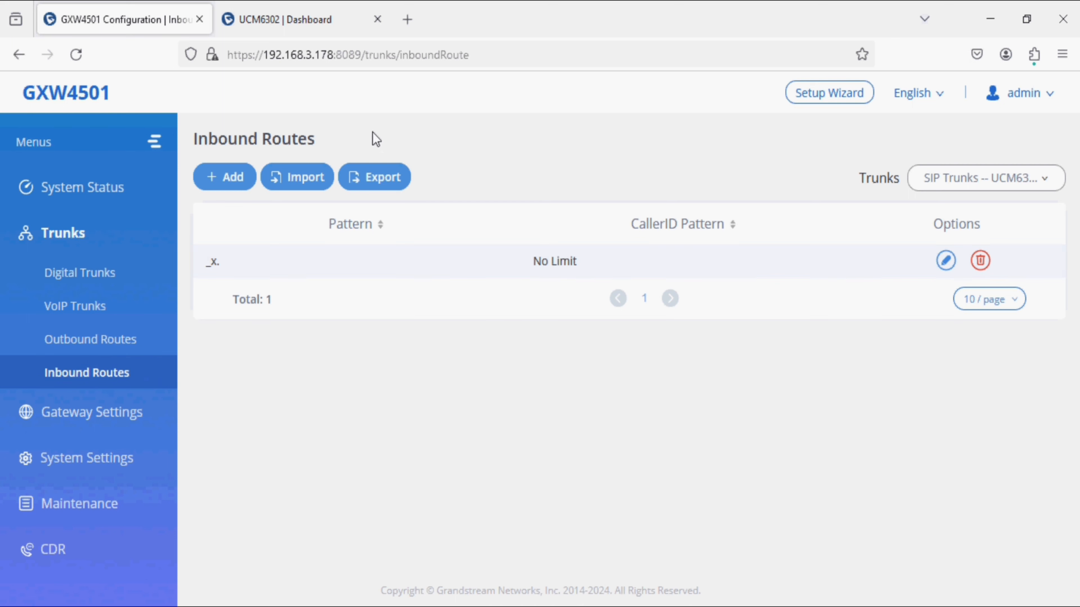
{"action": "left_click", "coordinate": [293, 31]}
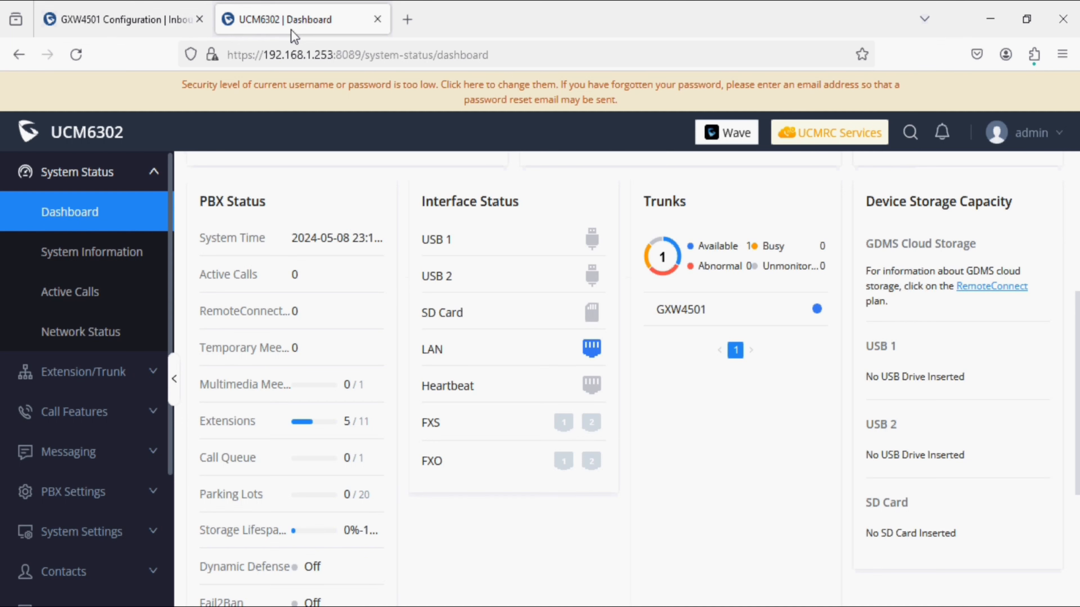
Step: Start a new inbound rule from the UCM6302 Extension/Trunk > Inbound Routes list
{"action": "left_click", "coordinate": [109, 380]}
{"action": "left_click", "coordinate": [89, 537]}
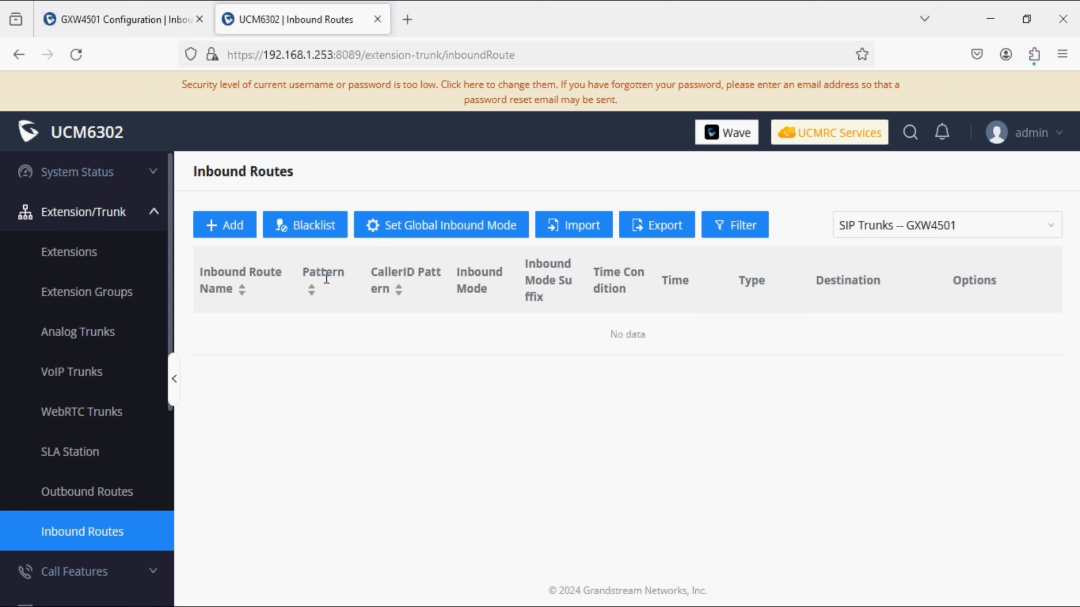
{"action": "left_click", "coordinate": [234, 224]}
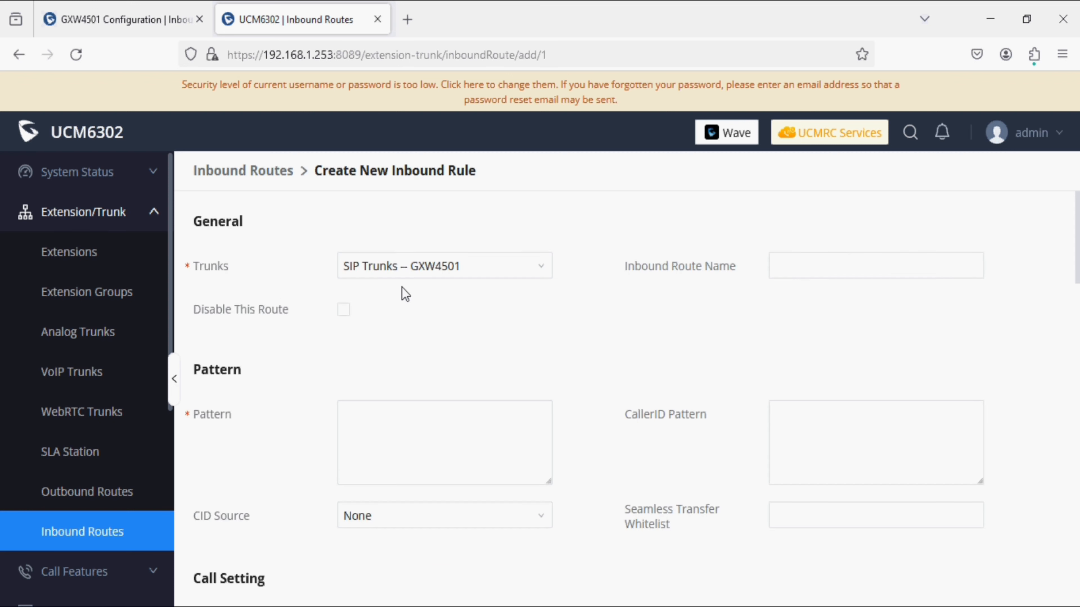
Step: Enter inbound pattern 66000000 and rule name E1_to_UCM
{"action": "left_click", "coordinate": [418, 435]}
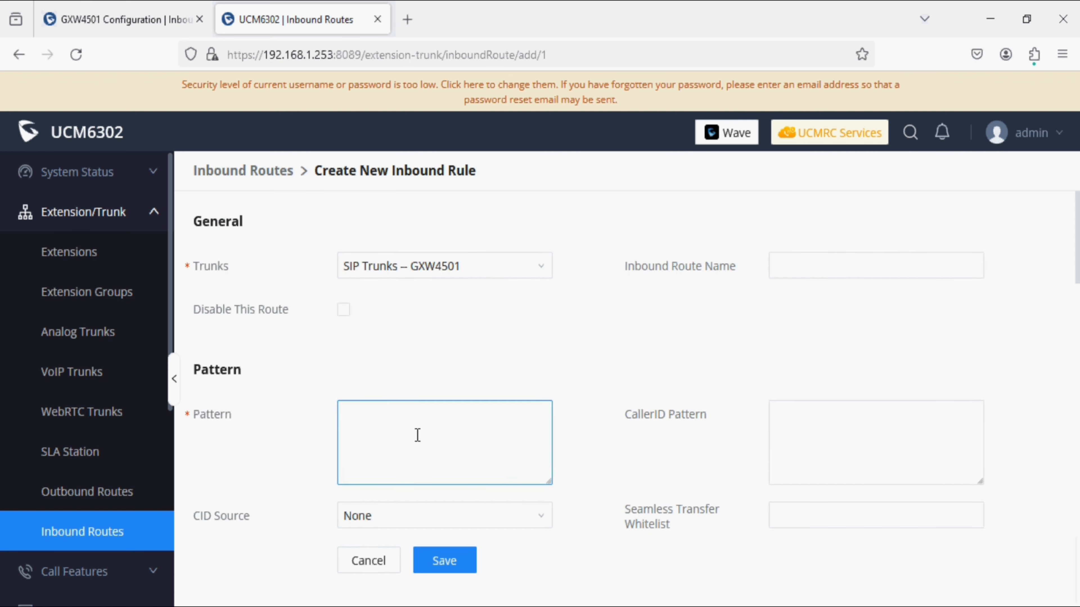
{"action": "type", "text": "66000000"}
{"action": "left_click_drag", "start_coordinate": [418, 434], "coordinate": [326, 402]}
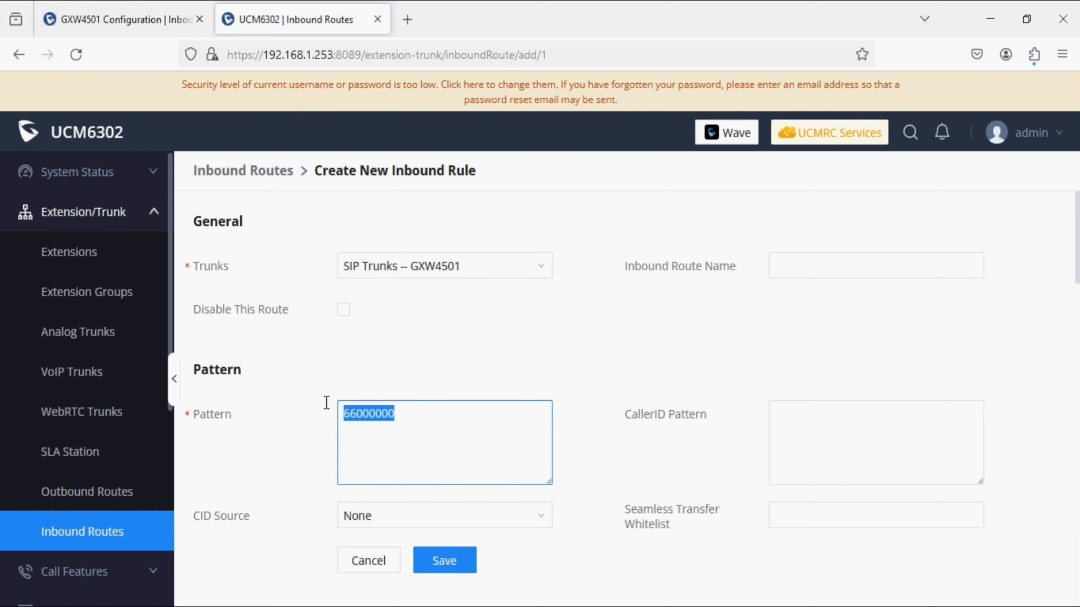
{"action": "left_click", "coordinate": [328, 409]}
{"action": "scroll", "coordinate": [328, 409], "scroll_direction": "down", "scroll_amount": 7}
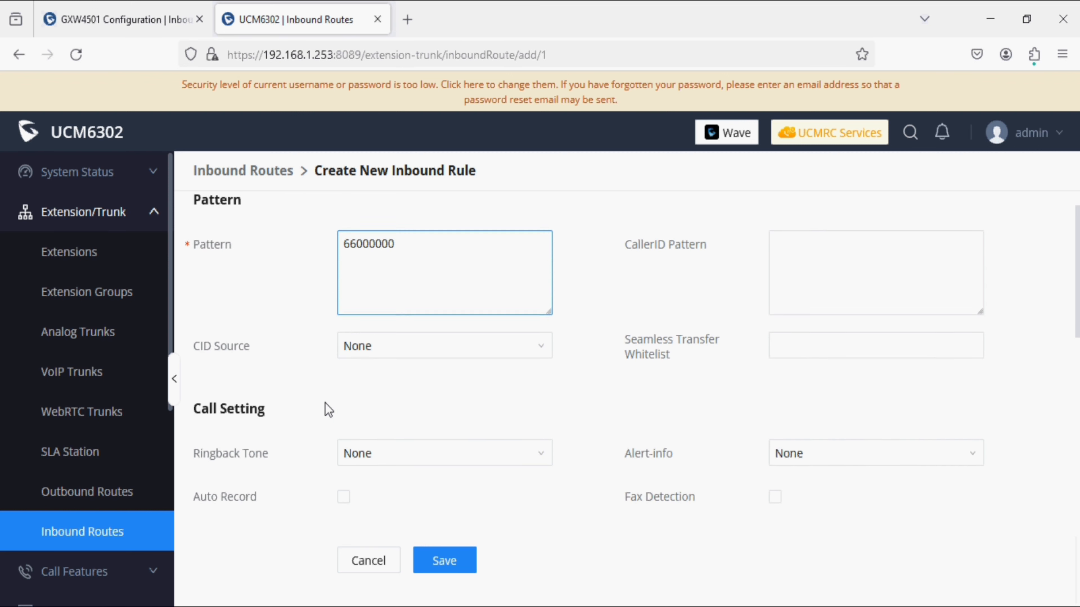
{"action": "scroll", "coordinate": [328, 409], "scroll_direction": "up", "scroll_amount": 7}
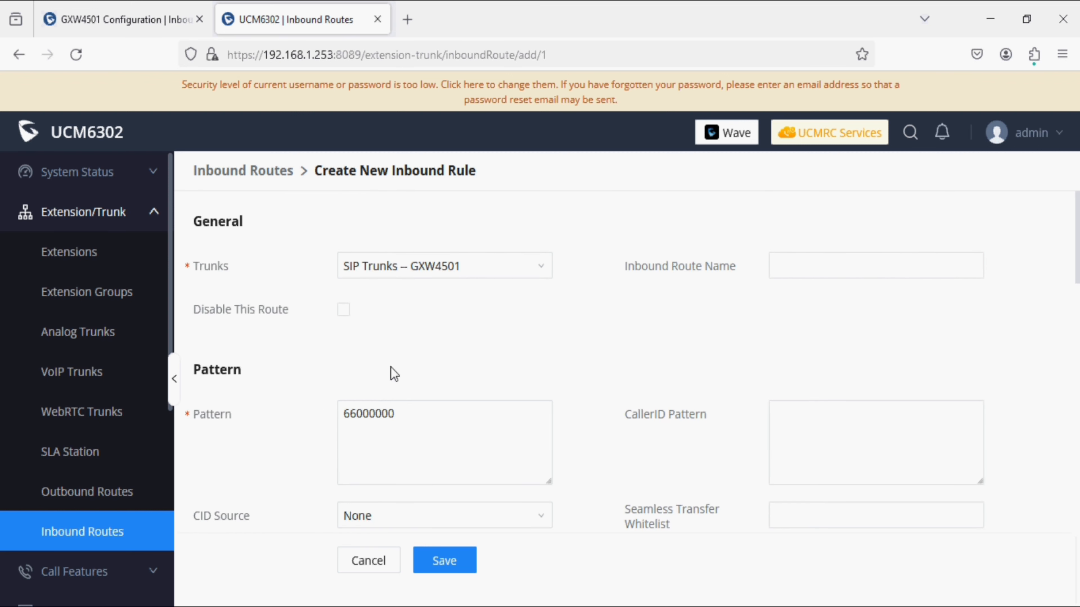
{"action": "left_click", "coordinate": [794, 271]}
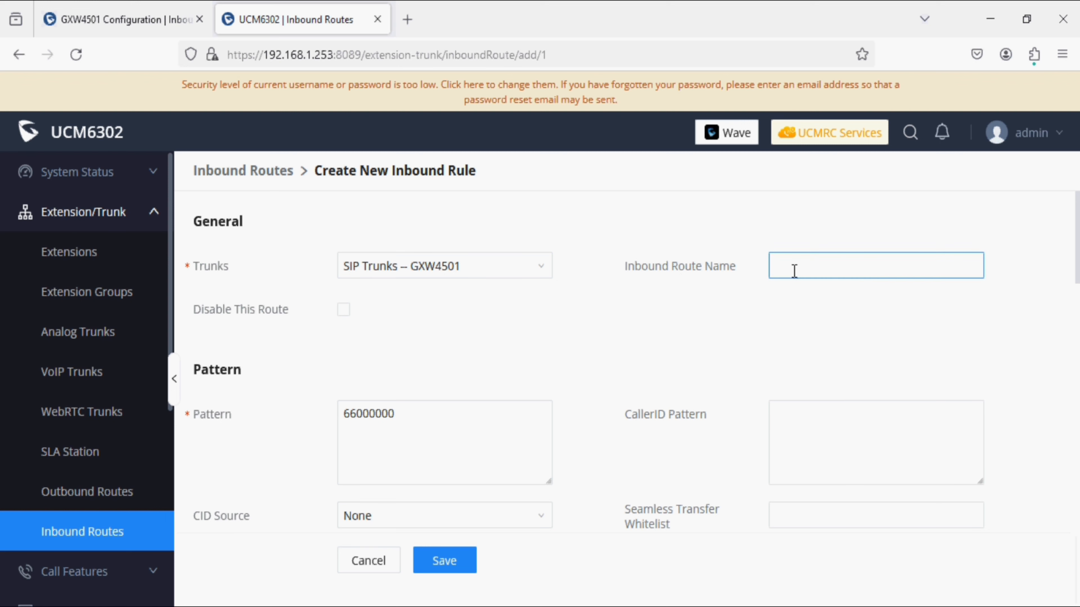
{"action": "type", "text": "E1_to_UCM"}
Step: Set the default destination to extension 900, save the rule, and start a new outbound route
{"action": "scroll", "coordinate": [699, 367], "scroll_direction": "down", "scroll_amount": 5}
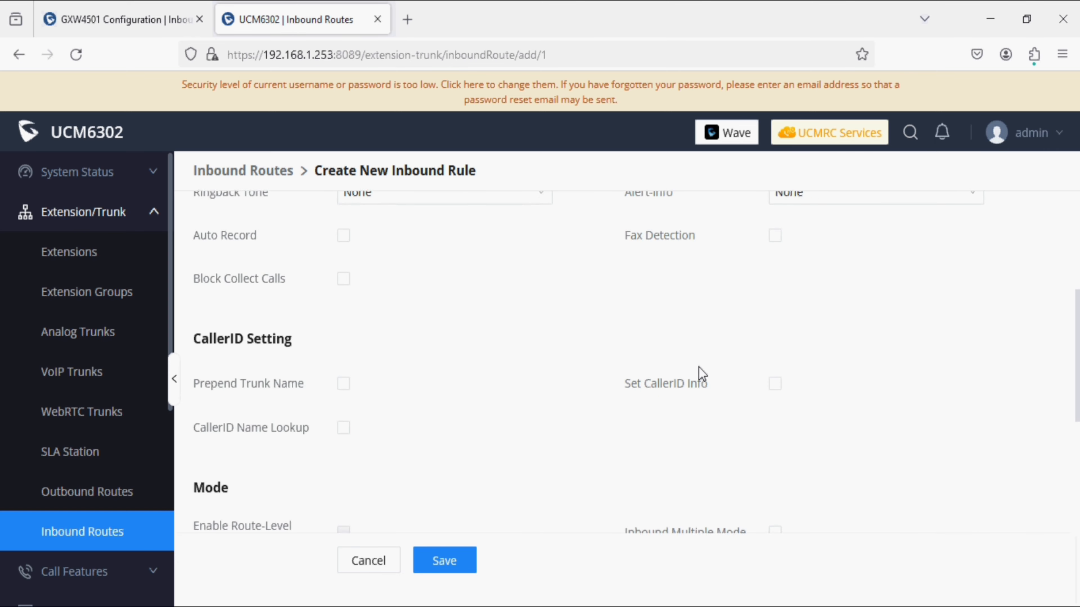
{"action": "scroll", "coordinate": [699, 367], "scroll_direction": "down", "scroll_amount": 5}
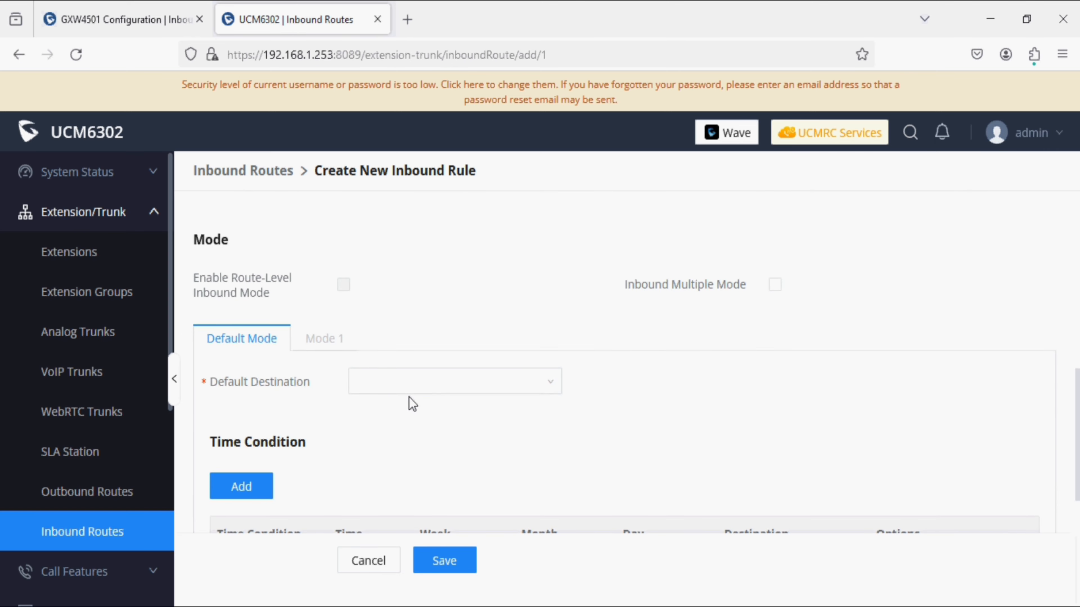
{"action": "mouse_move", "coordinate": [269, 389]}
{"action": "left_click", "coordinate": [378, 387]}
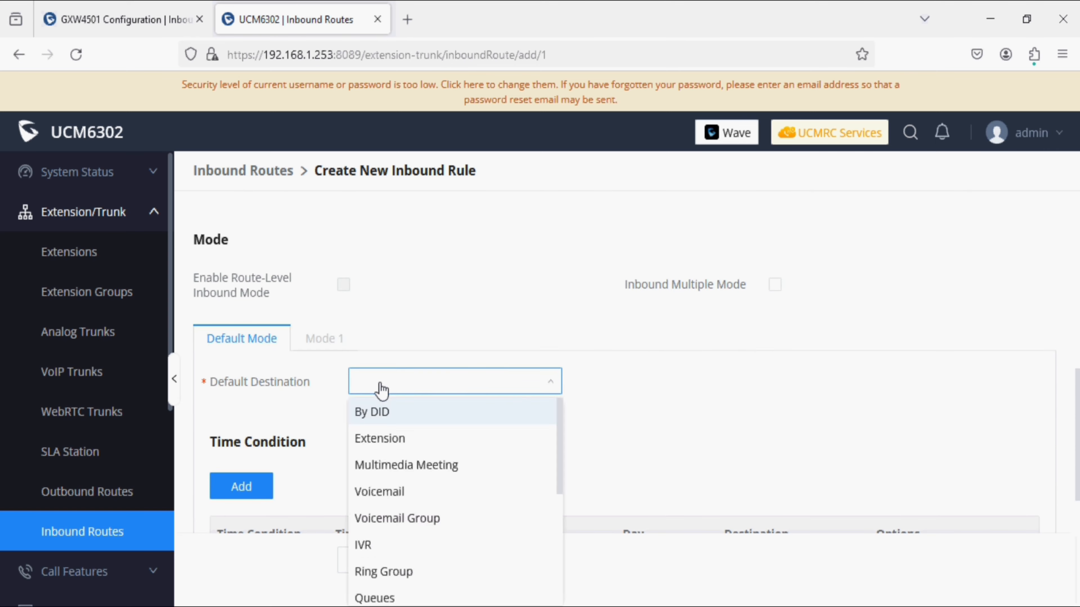
{"action": "left_click", "coordinate": [388, 440]}
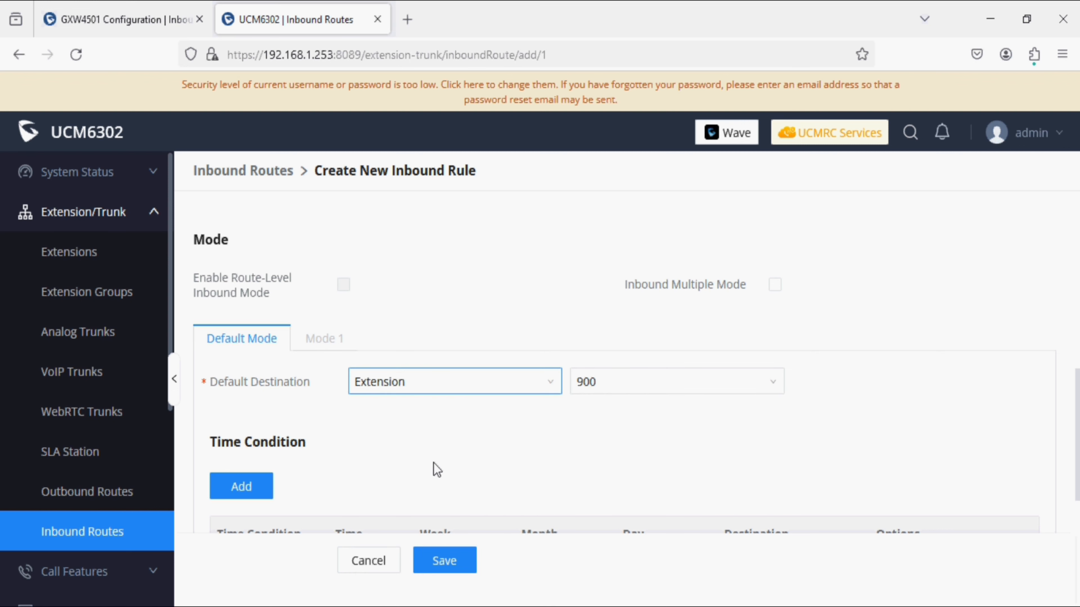
{"action": "left_click", "coordinate": [446, 566]}
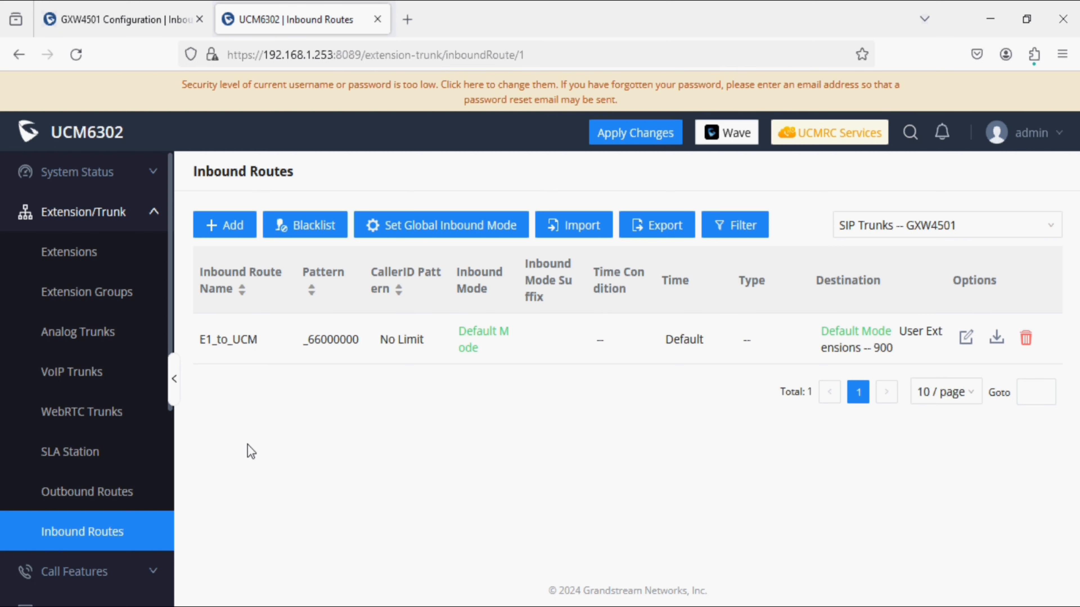
{"action": "left_click", "coordinate": [116, 499]}
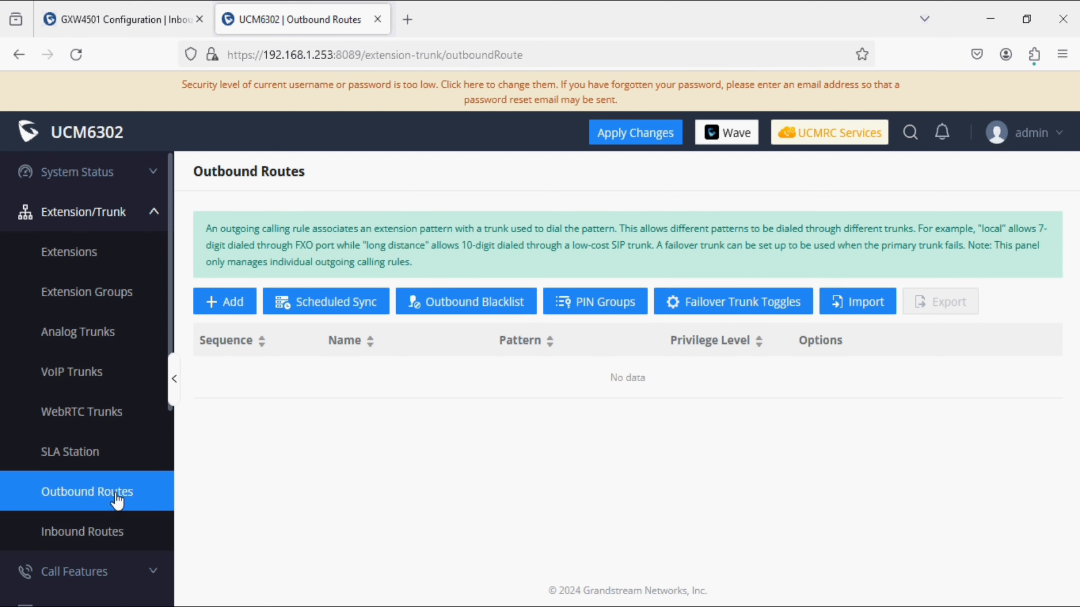
{"action": "left_click", "coordinate": [231, 307]}
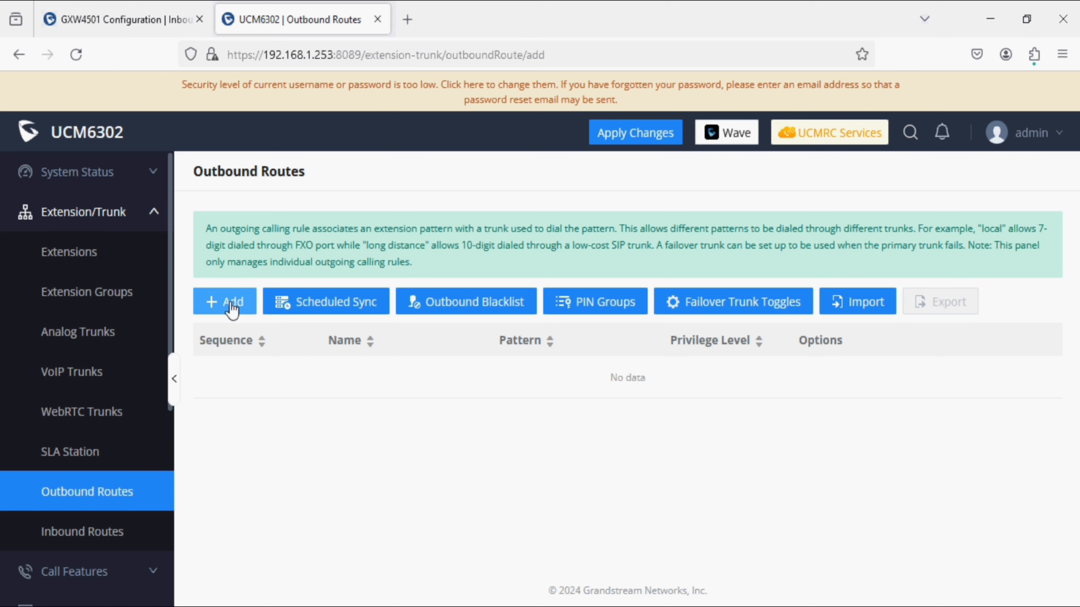
Step: Name the outbound rule UCM-TO_E1 with dialing pattern X
{"action": "left_click", "coordinate": [376, 271]}
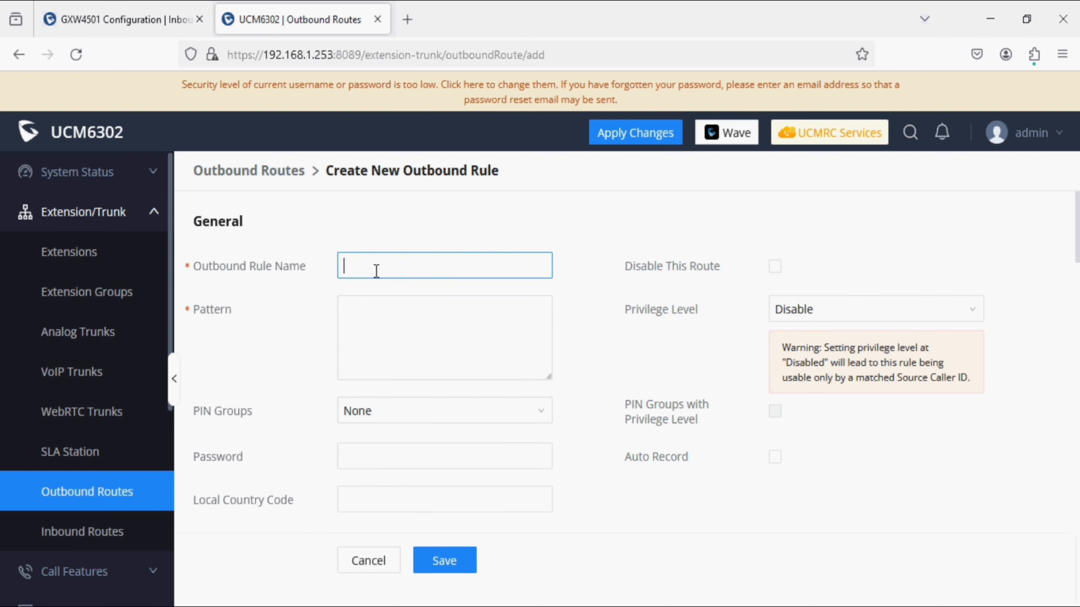
{"action": "type", "text": "UCM-TO_E1"}
{"action": "left_click", "coordinate": [347, 327]}
{"action": "type", "text": "X."}
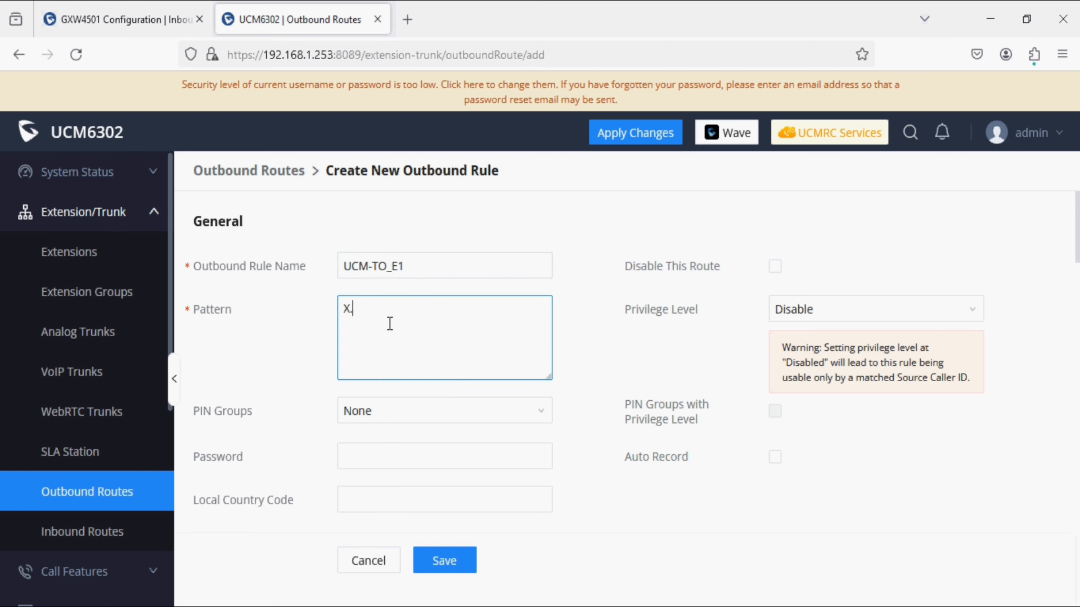
Step: Enable the source caller ID whitelist and whitelist all extensions
{"action": "scroll", "coordinate": [388, 322], "scroll_direction": "down", "scroll_amount": 5}
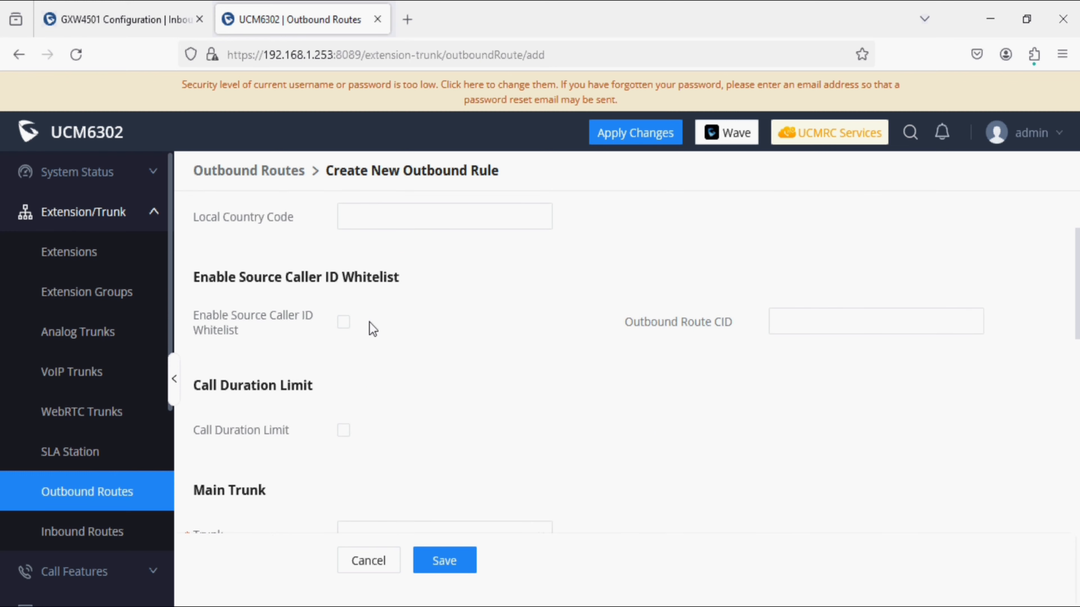
{"action": "left_click", "coordinate": [345, 323]}
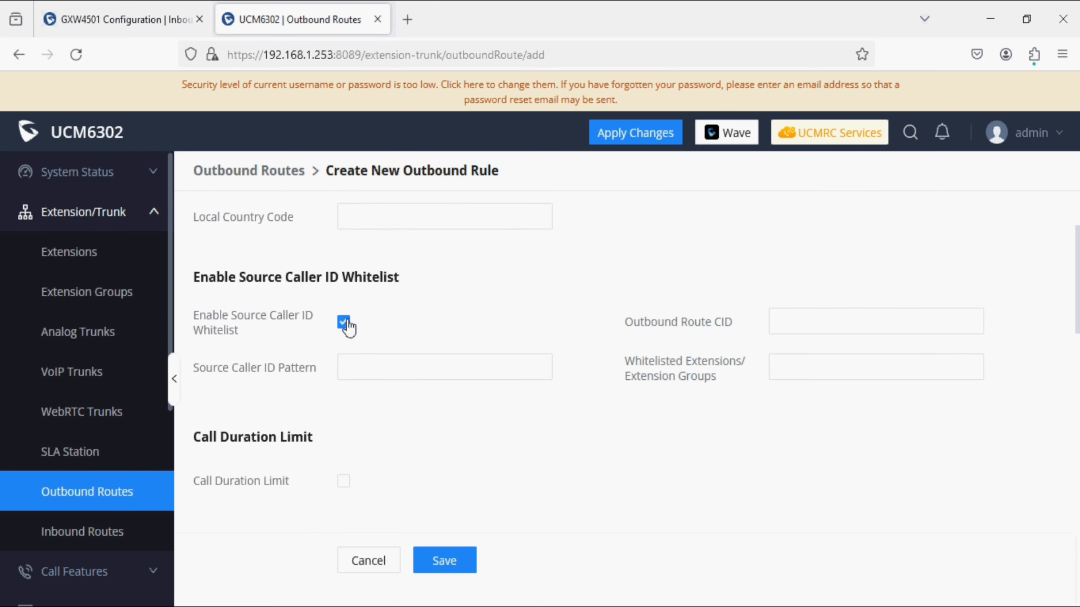
{"action": "left_click_drag", "start_coordinate": [669, 377], "coordinate": [738, 373]}
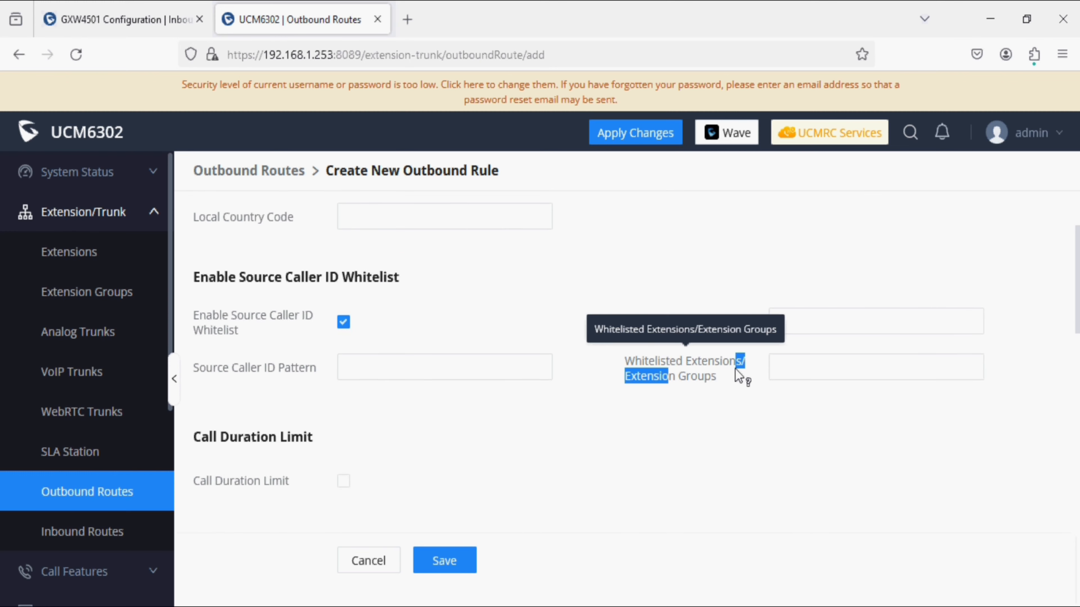
{"action": "left_click", "coordinate": [793, 370]}
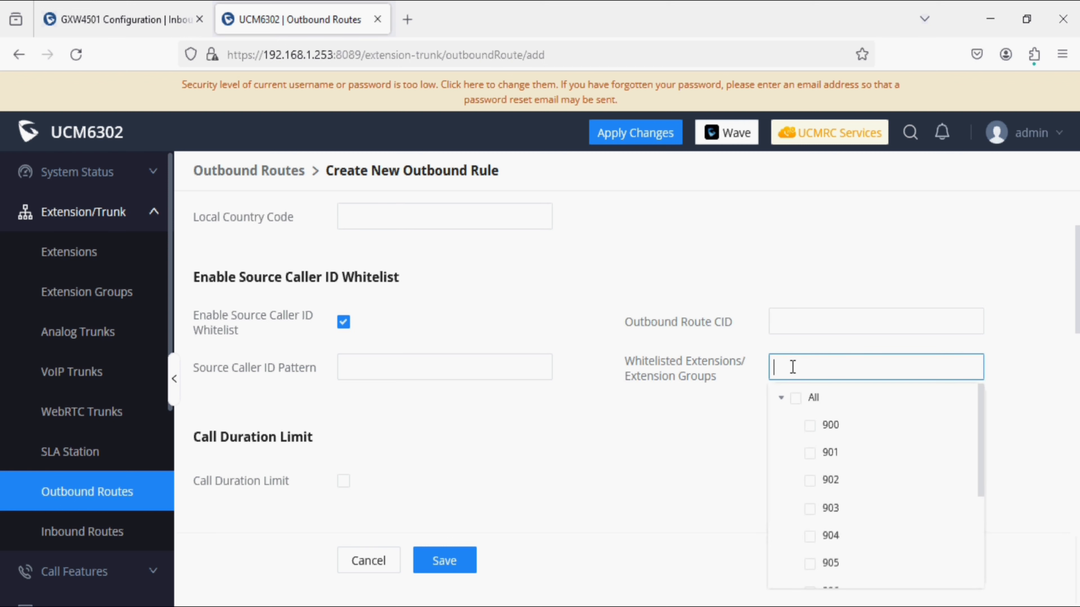
{"action": "left_click", "coordinate": [796, 400]}
{"action": "left_click", "coordinate": [653, 448]}
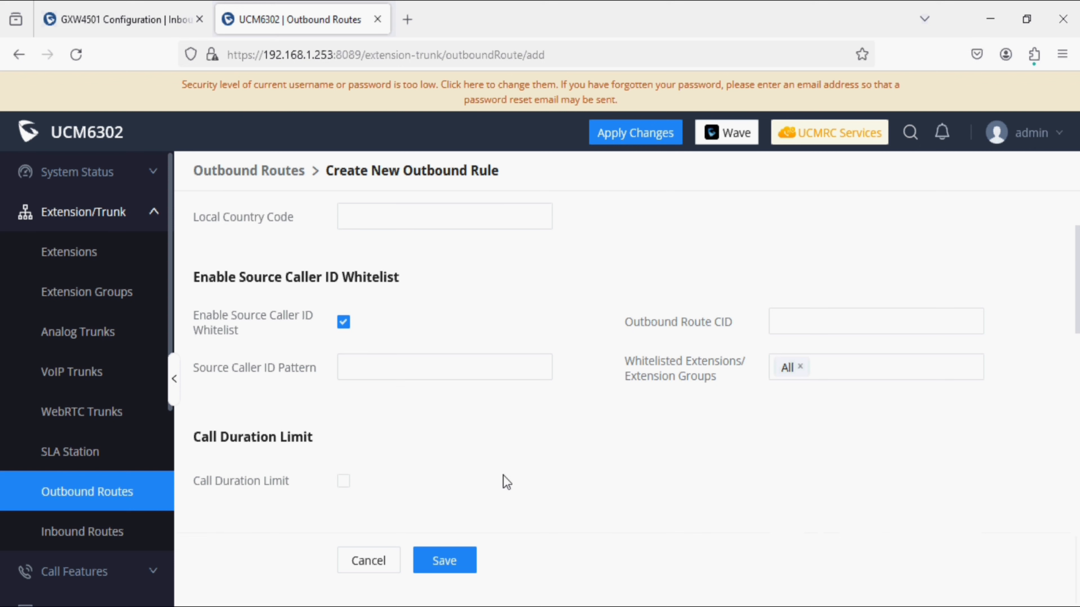
Step: Route the rule through the SIP Trunks -- GXW4501 trunk and save it
{"action": "scroll", "coordinate": [503, 475], "scroll_direction": "down", "scroll_amount": 6}
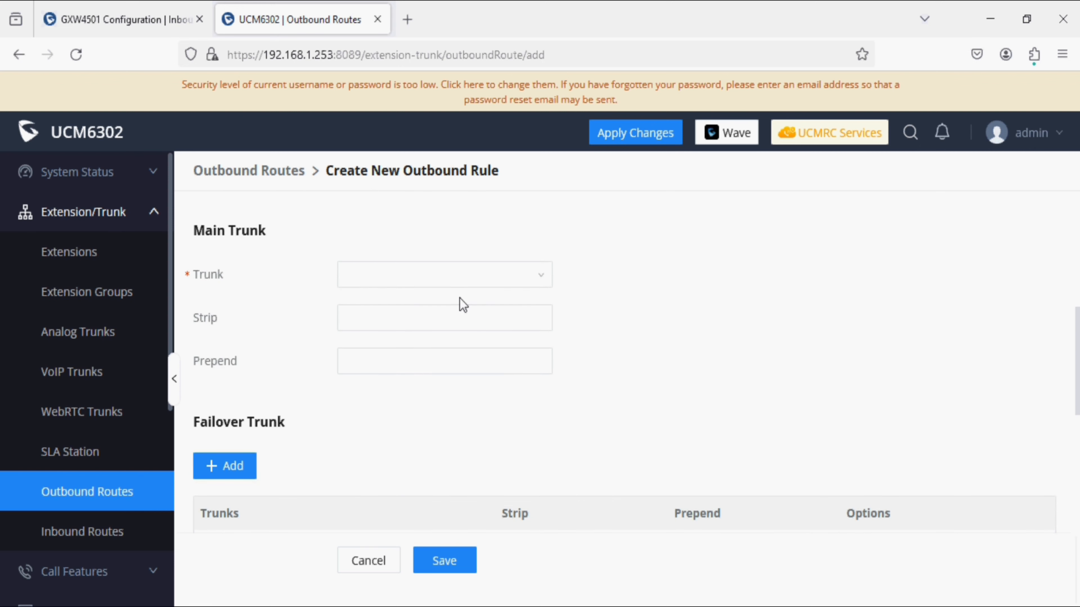
{"action": "left_click", "coordinate": [457, 287]}
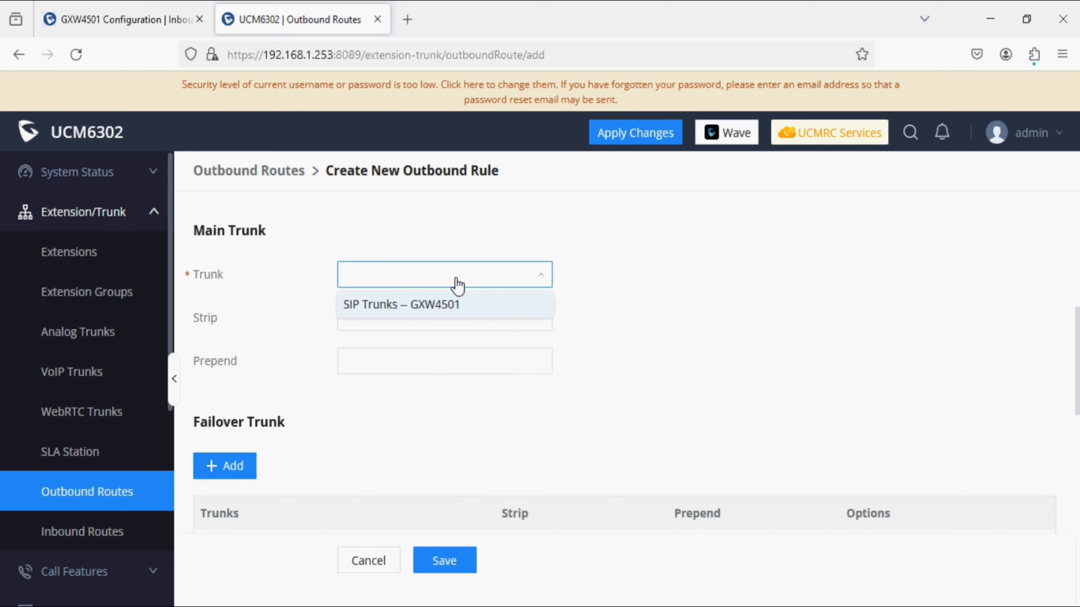
{"action": "left_click", "coordinate": [444, 308]}
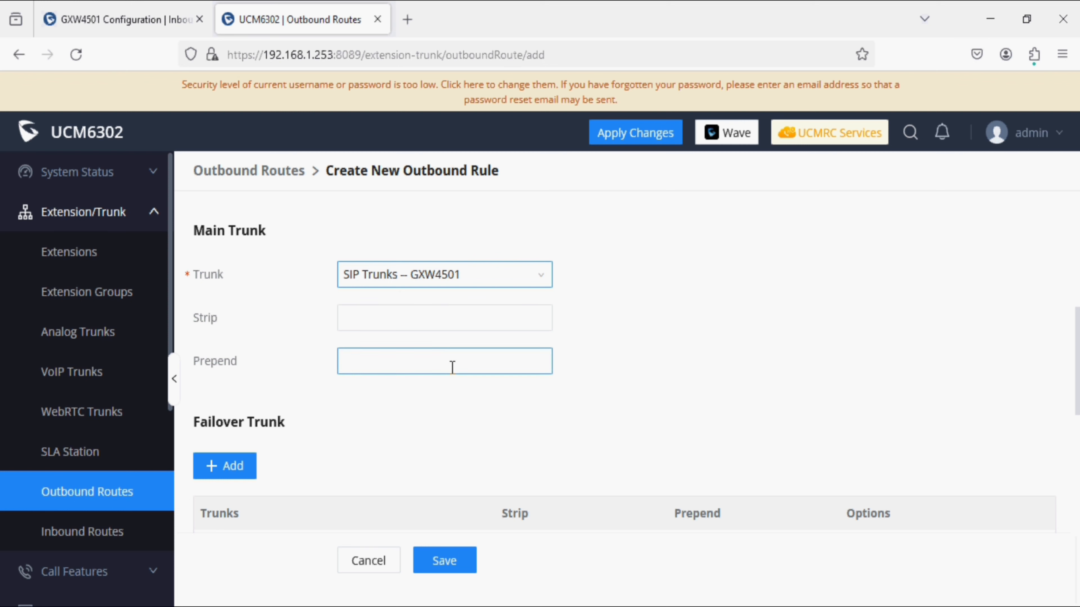
{"action": "left_click", "coordinate": [453, 571]}
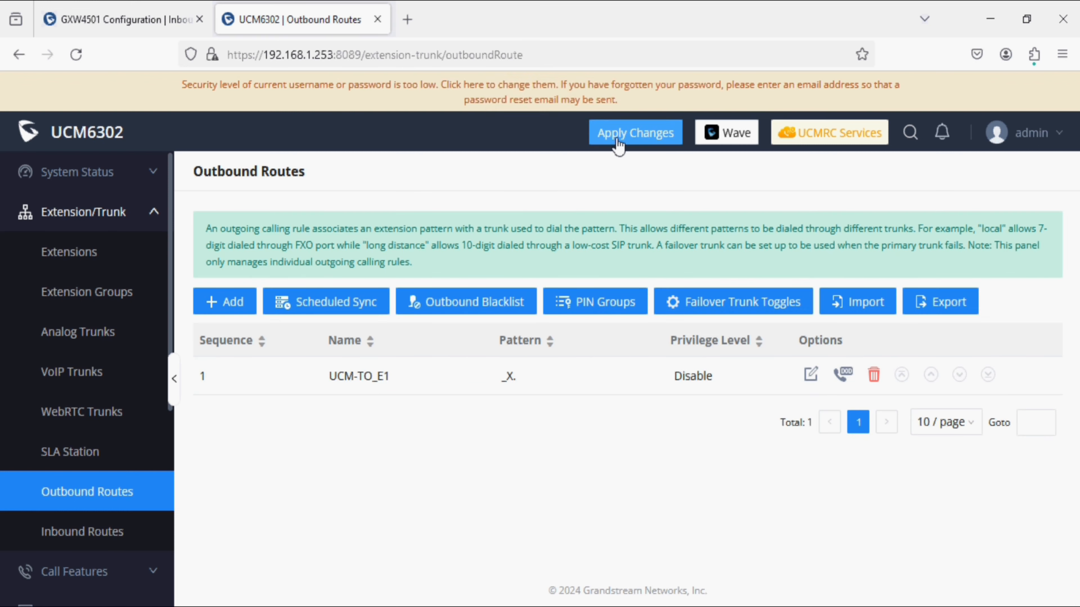
Step: Apply the UCM6302 changes, check the UCM-TO_E1 rule with pattern _X., then view inbound routes
{"action": "left_click", "coordinate": [619, 135]}
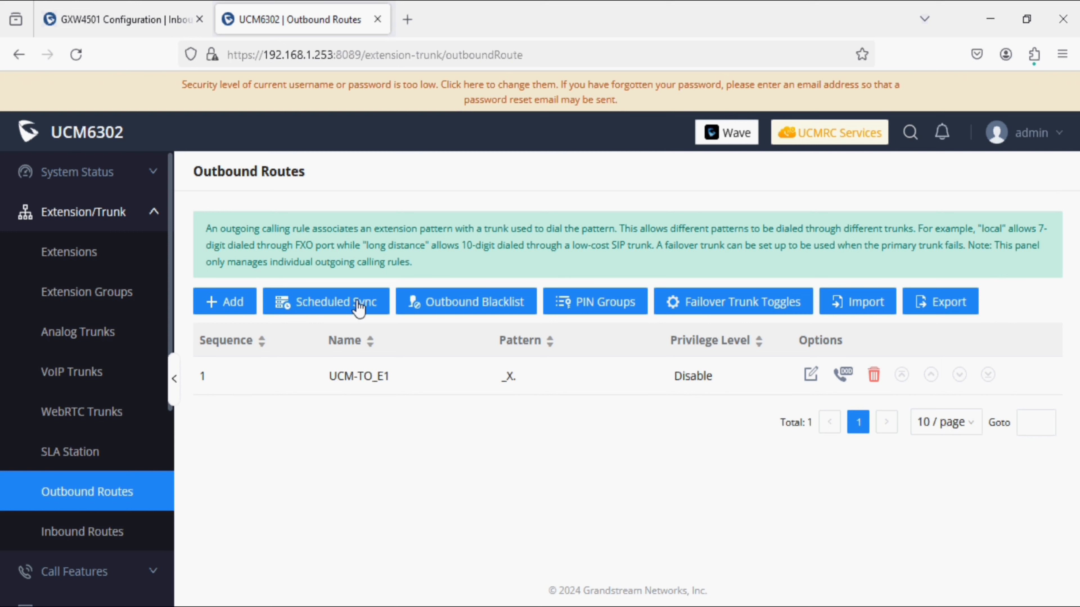
{"action": "left_click_drag", "start_coordinate": [305, 382], "coordinate": [410, 375]}
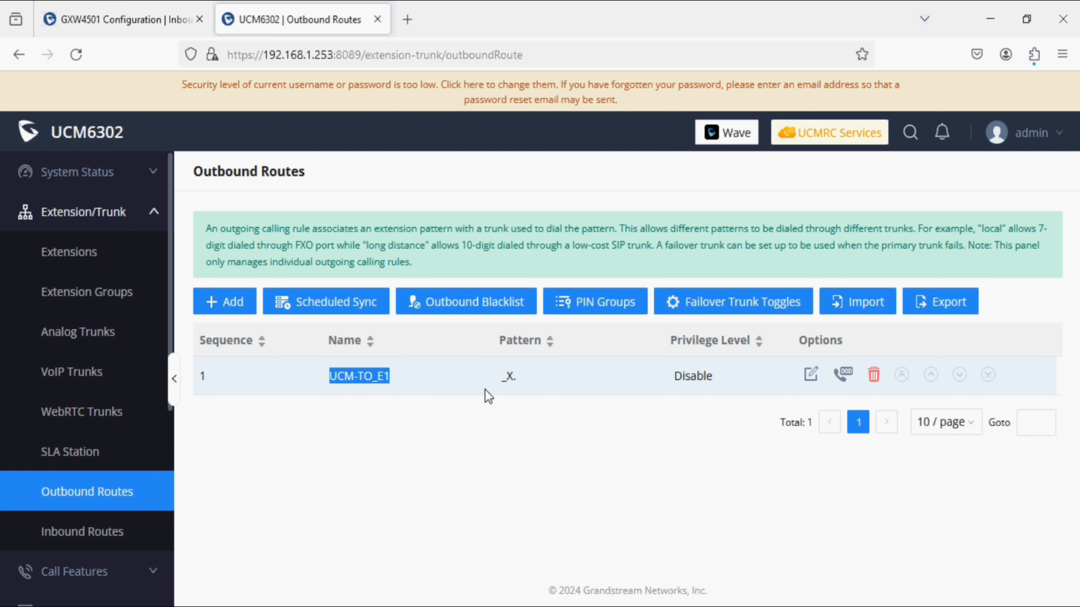
{"action": "left_click_drag", "start_coordinate": [489, 393], "coordinate": [520, 397]}
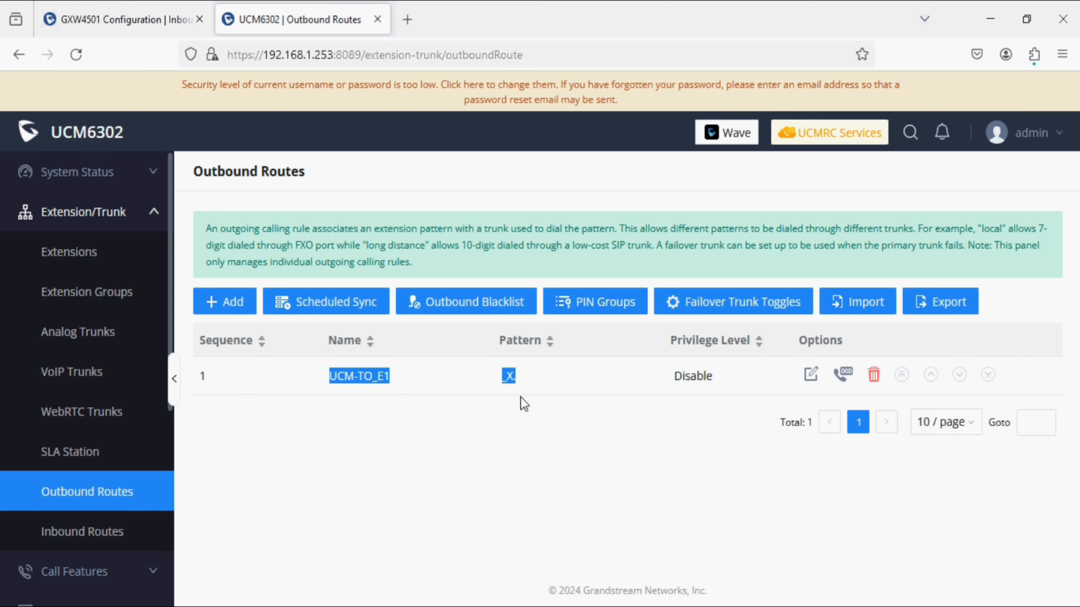
{"action": "left_click", "coordinate": [121, 533]}
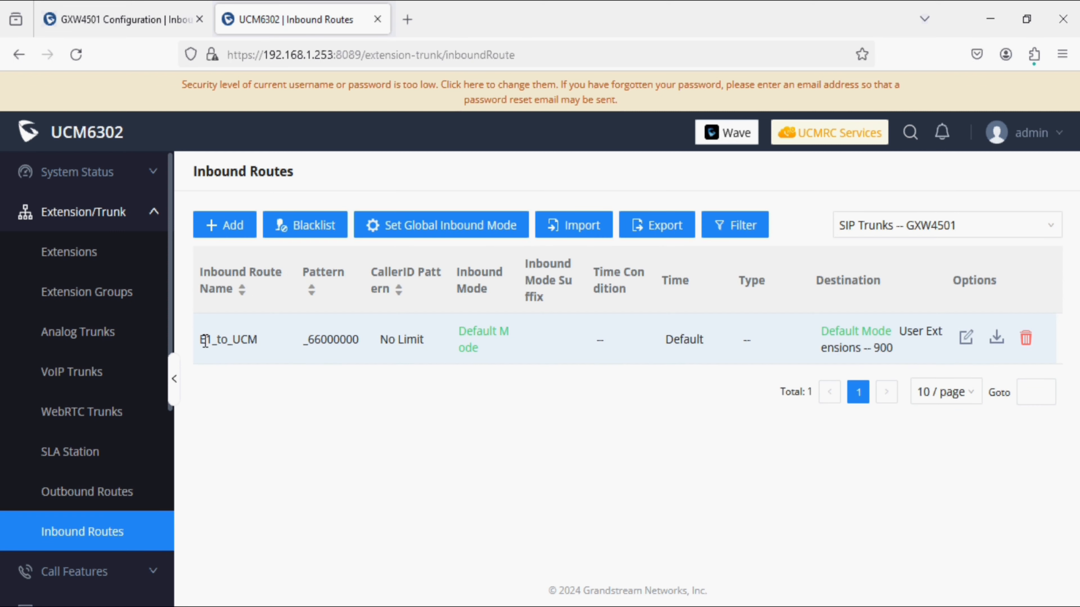
{"action": "left_click_drag", "start_coordinate": [204, 340], "coordinate": [361, 341]}
{"action": "left_click", "coordinate": [321, 431]}
{"action": "left_click_drag", "start_coordinate": [308, 339], "coordinate": [360, 338]}
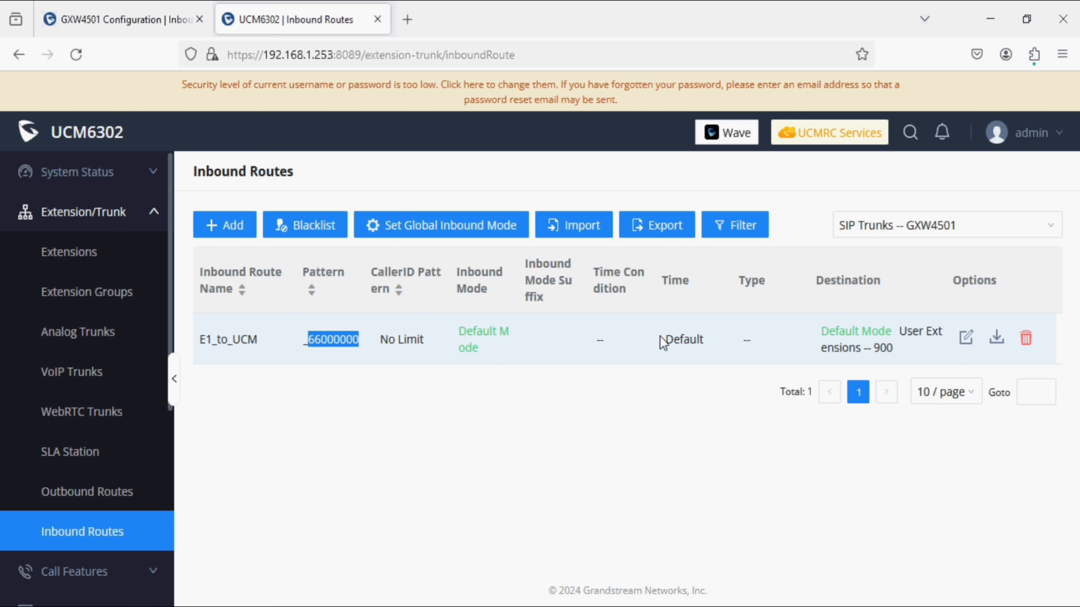
{"action": "left_click_drag", "start_coordinate": [874, 348], "coordinate": [903, 353]}
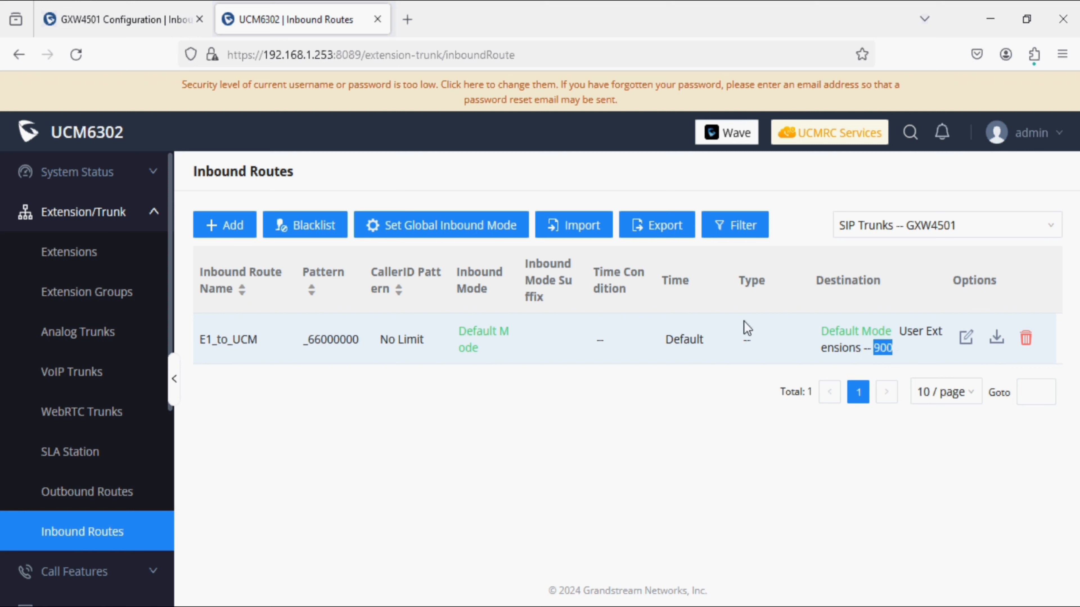